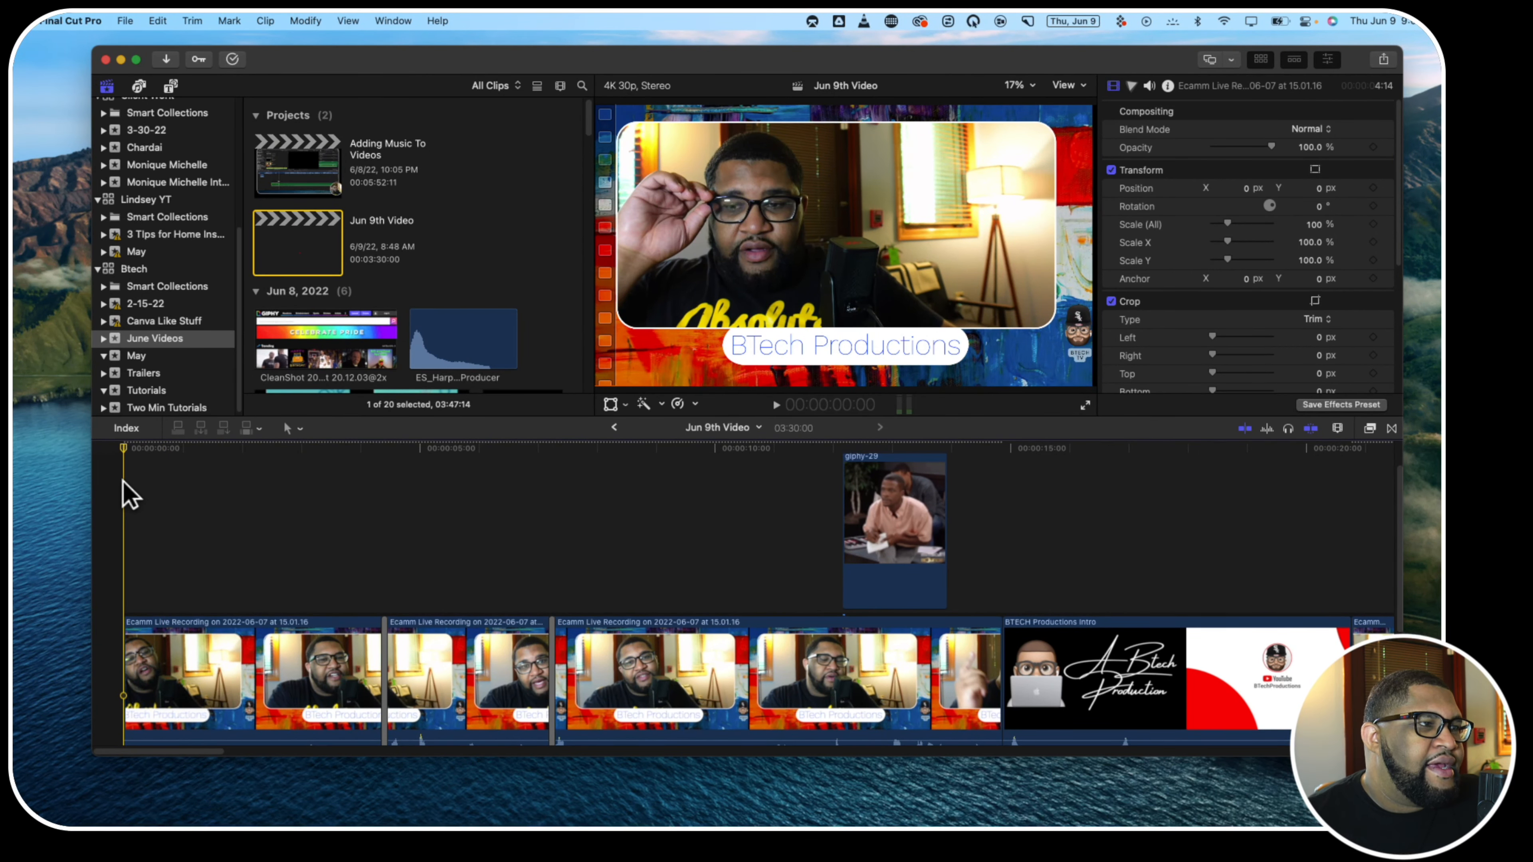
Play the opening seconds of the Jun 9th Video timeline to review the first clips
key("space")
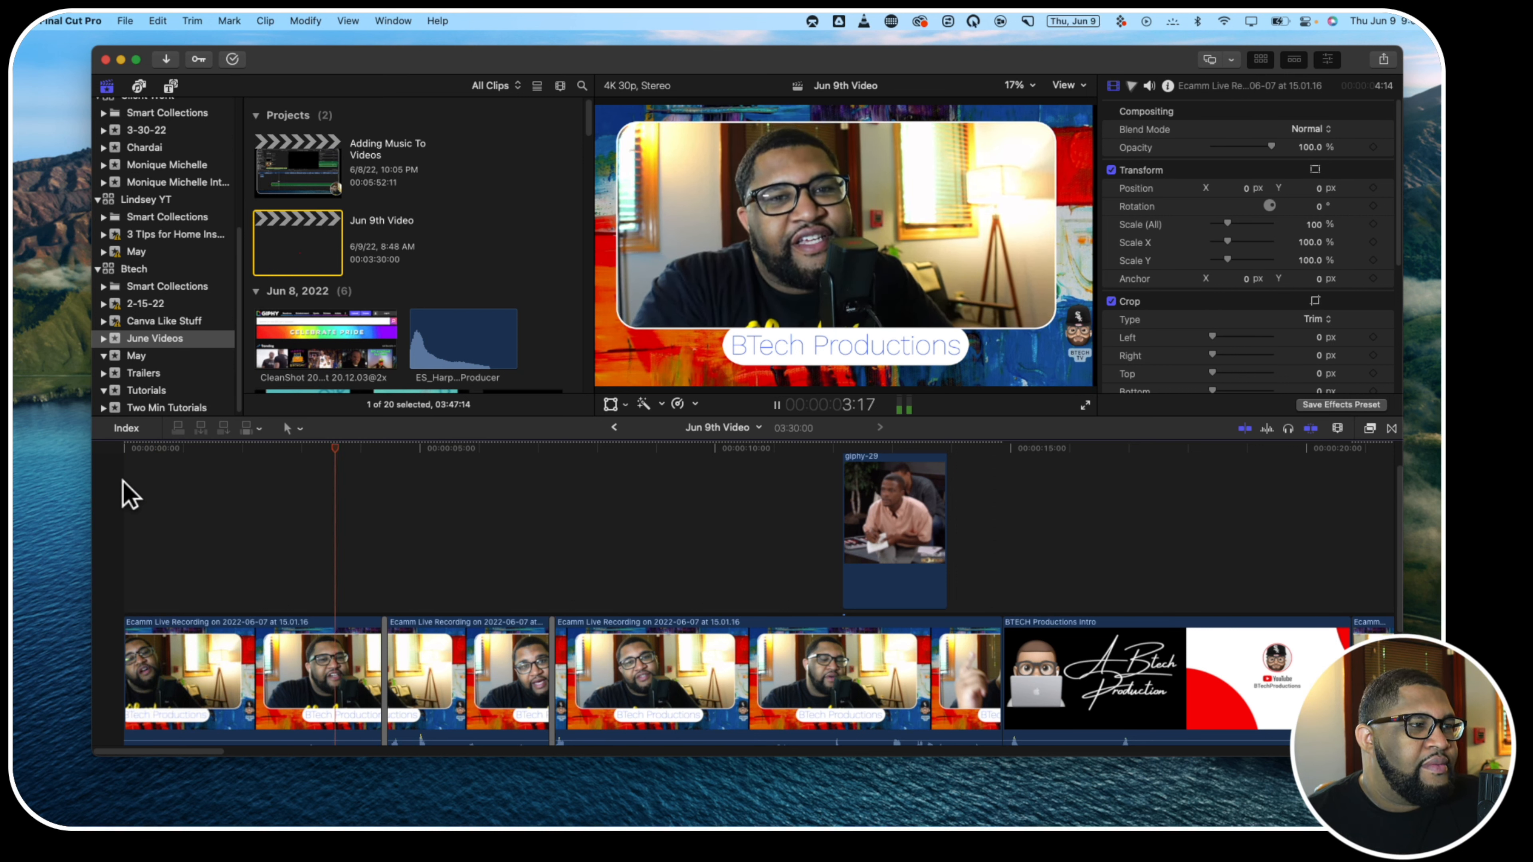
key("space")
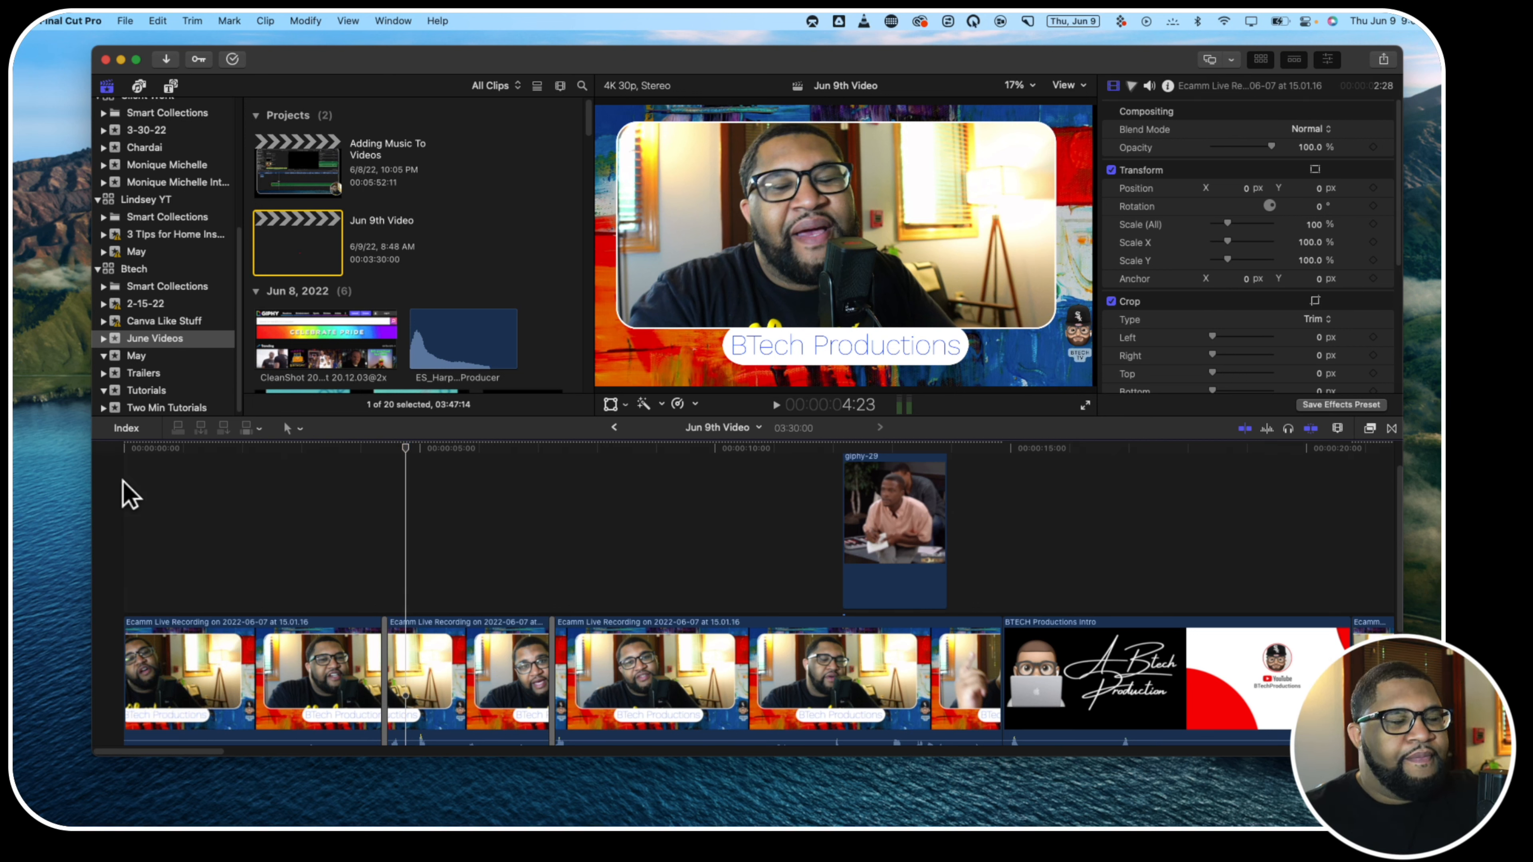
scroll(113, 520, "down", 4)
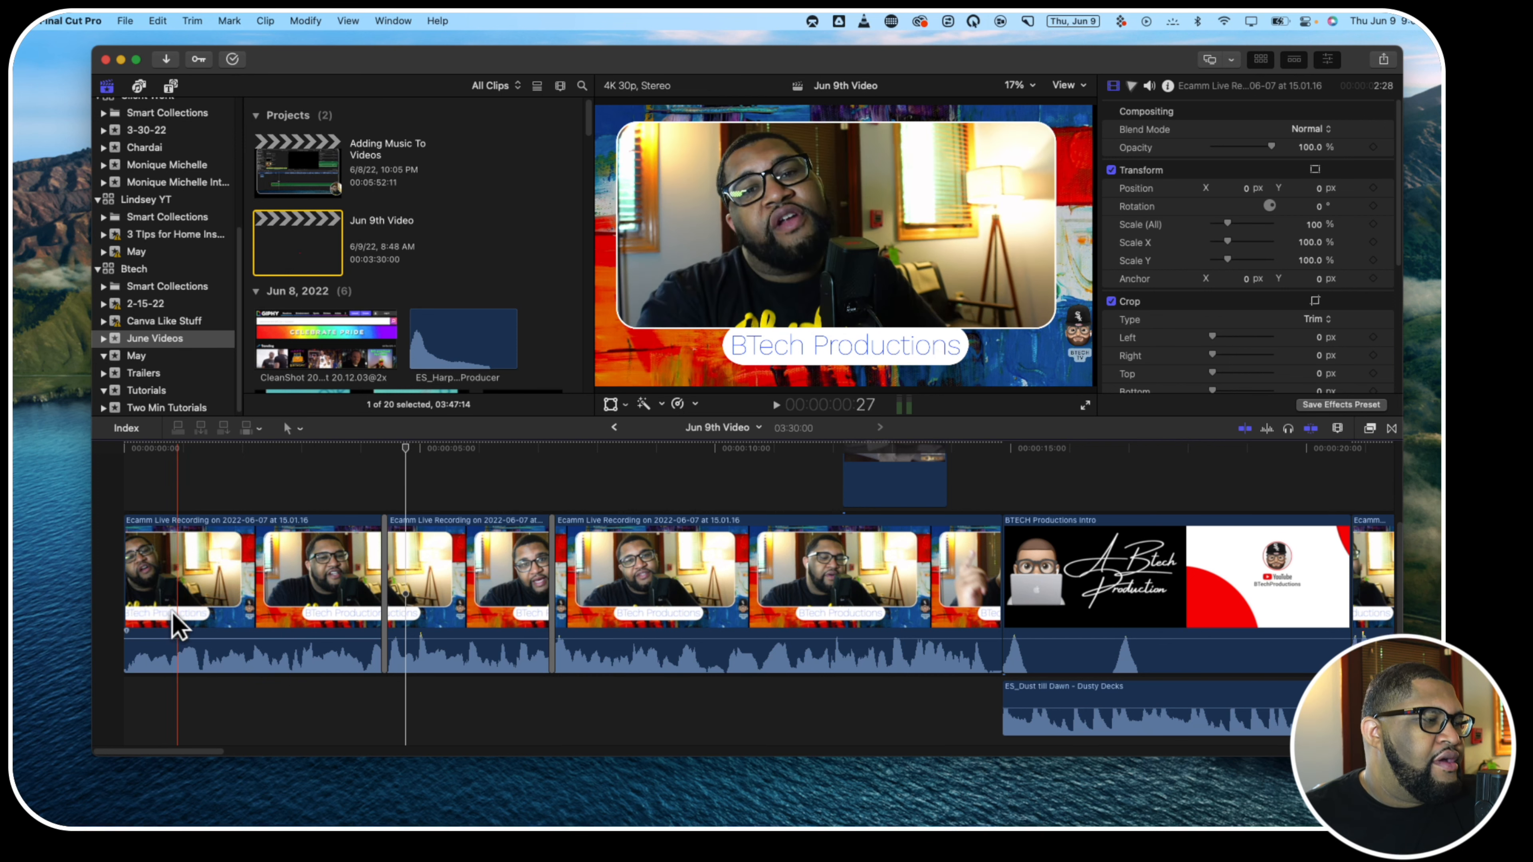
key("space")
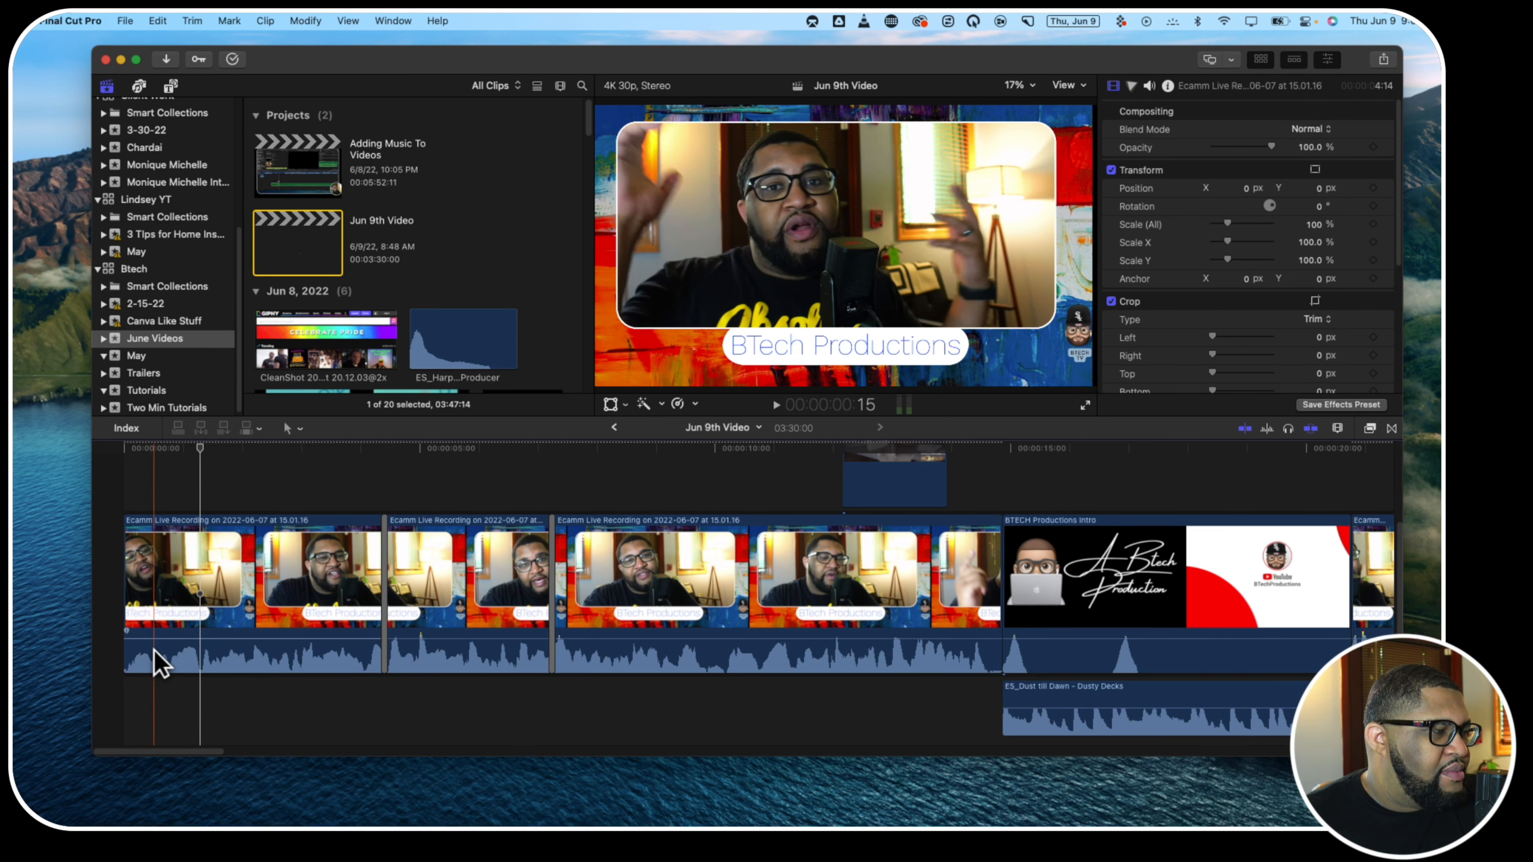
Add the Custom title above the first clip at 5 frames and trim it to 20 frames
key("super+equal")
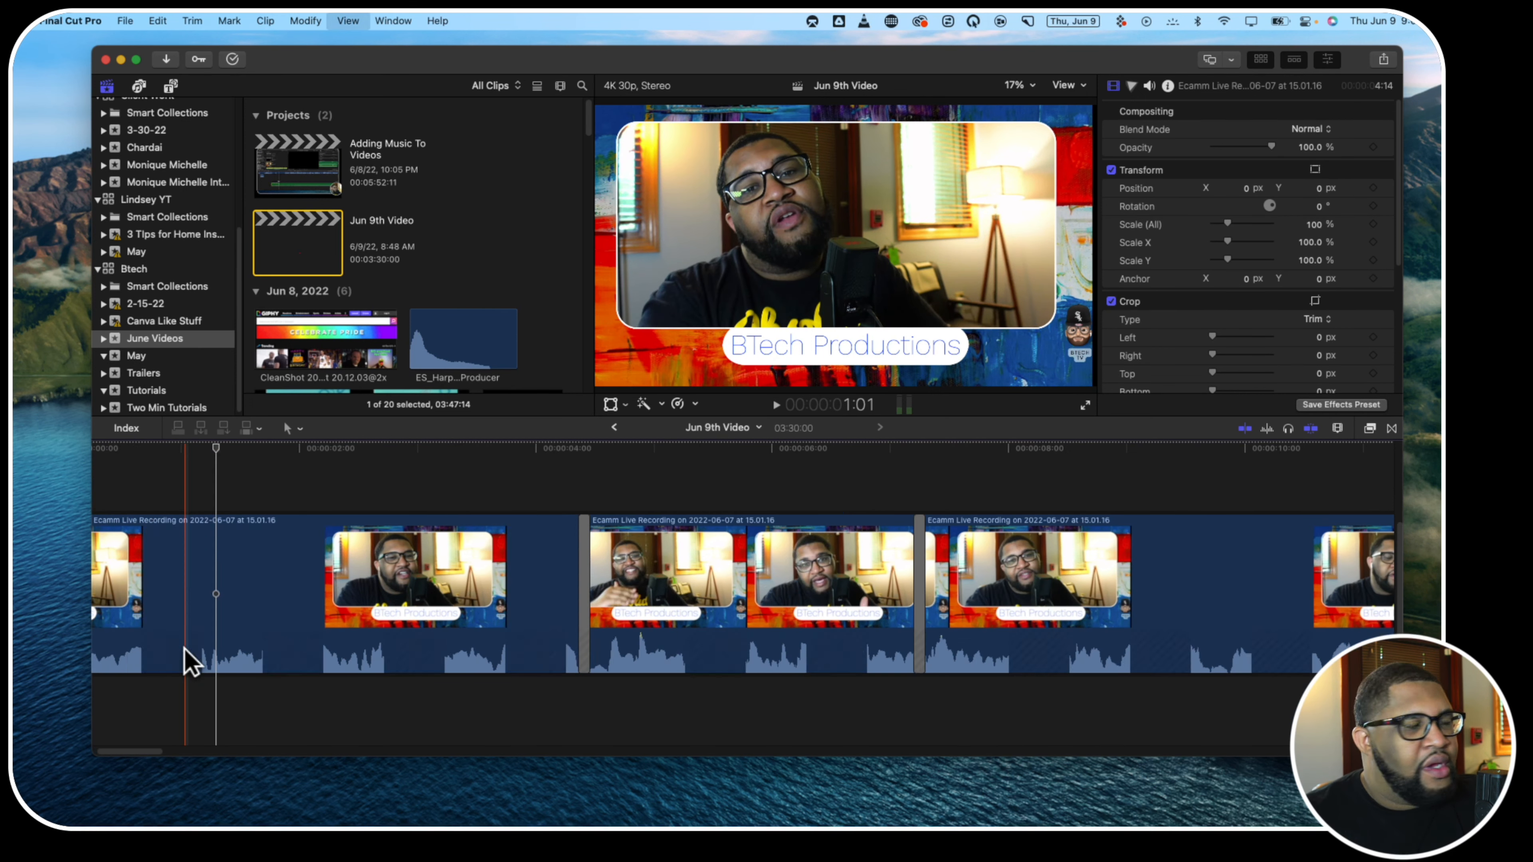
key("super+equal")
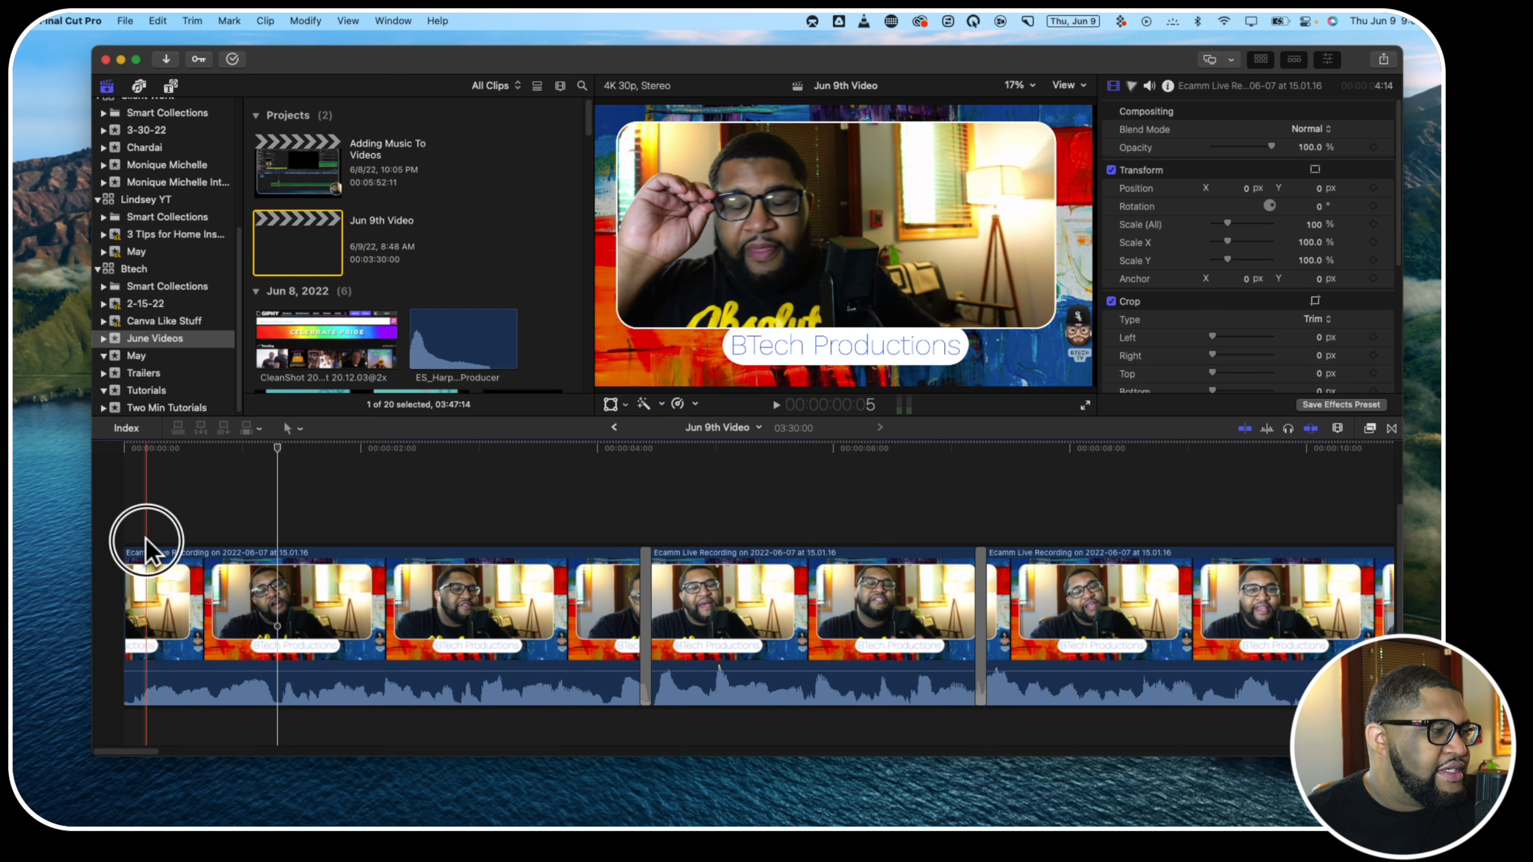
left_click(147, 549)
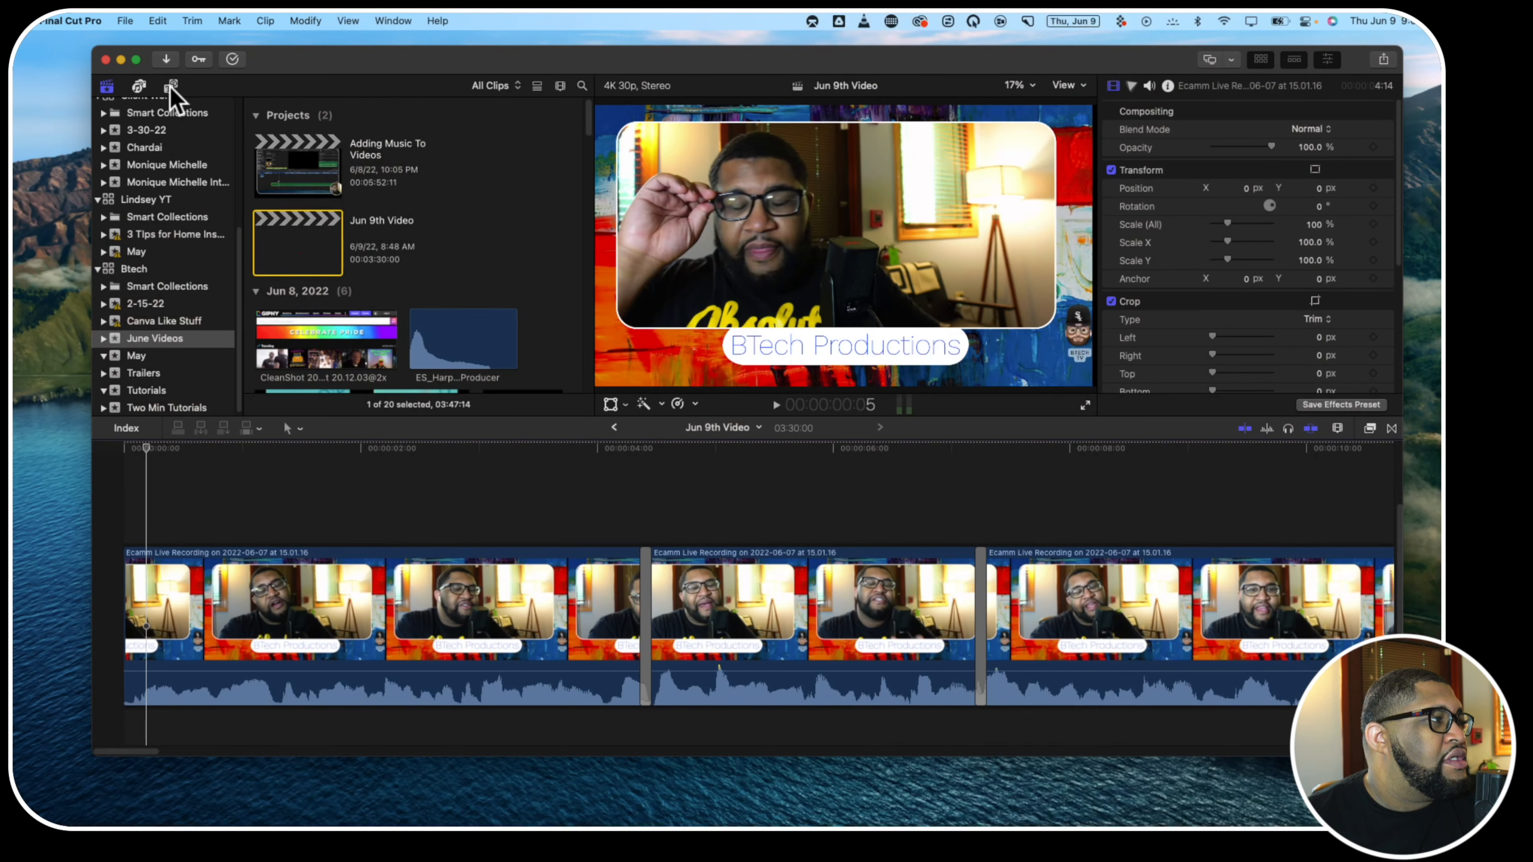
left_click(171, 88)
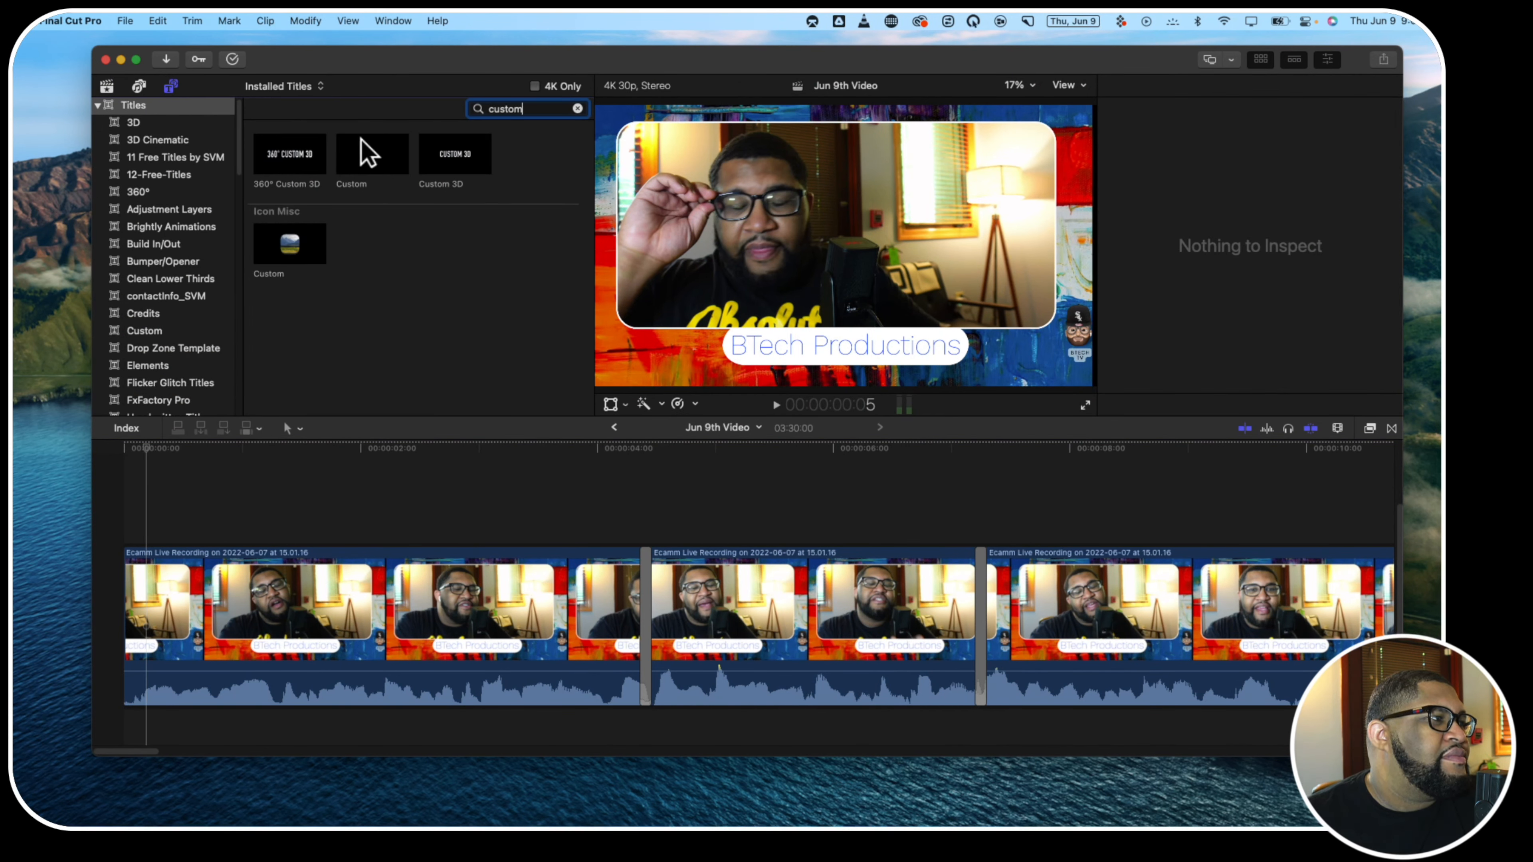
left_click_drag(363, 187, 187, 531)
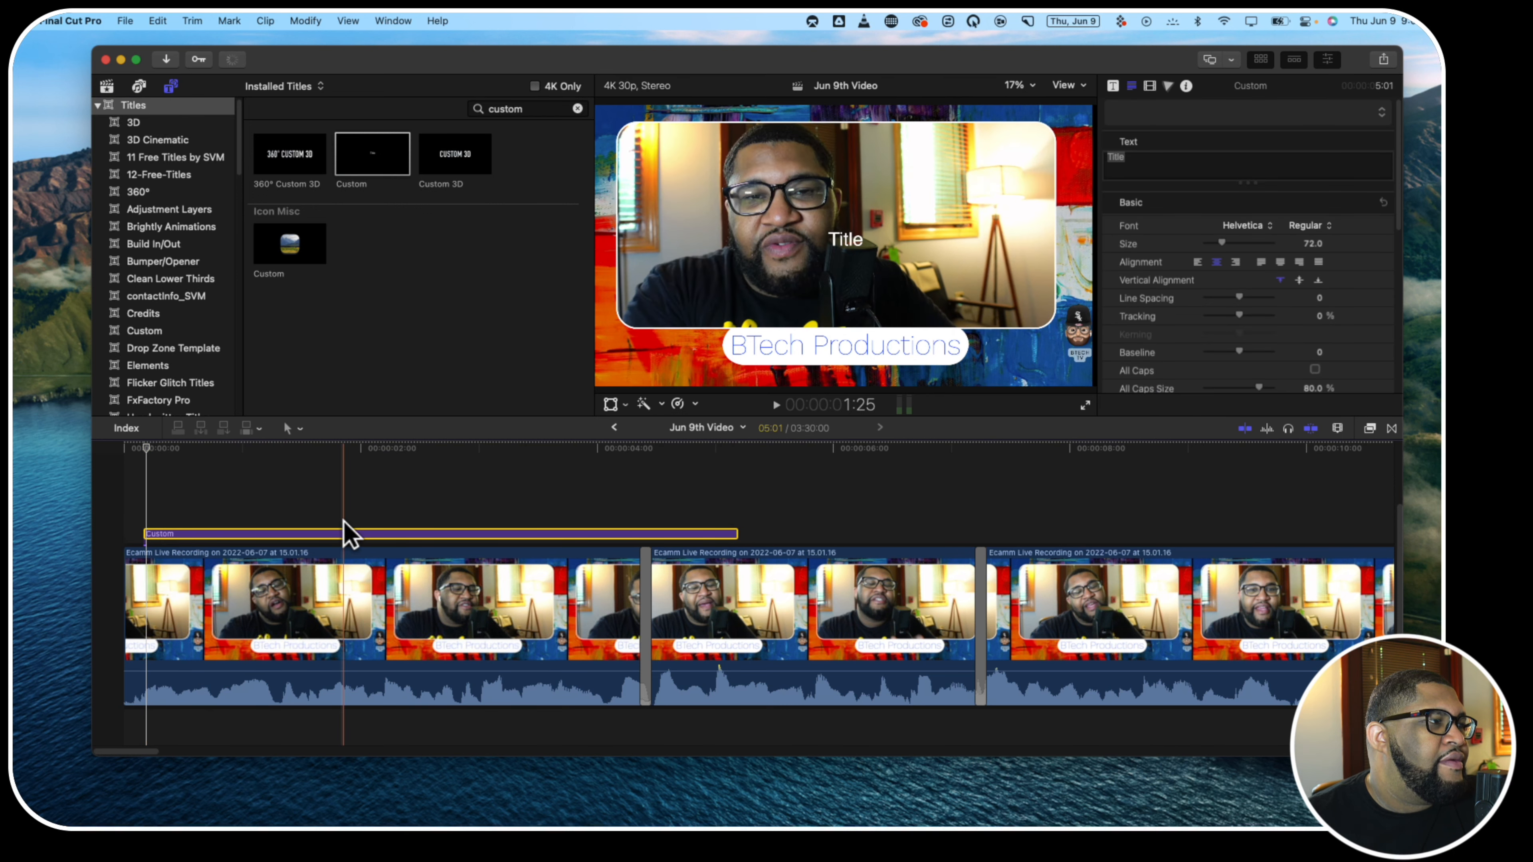
left_click_drag(736, 533, 219, 577)
left_click(170, 502)
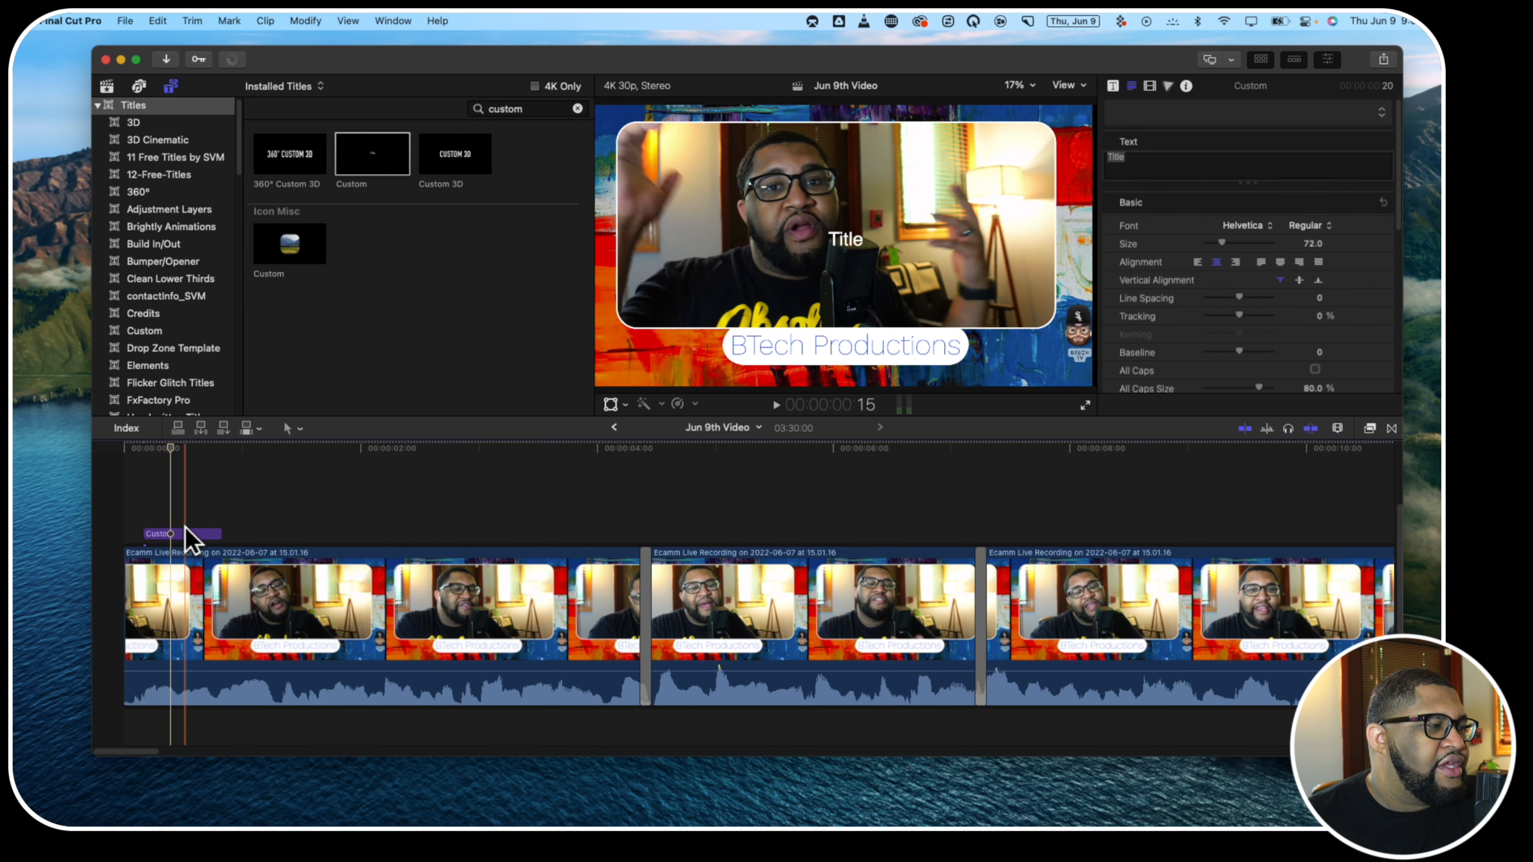
Make the Custom title the default title
right_click(364, 150)
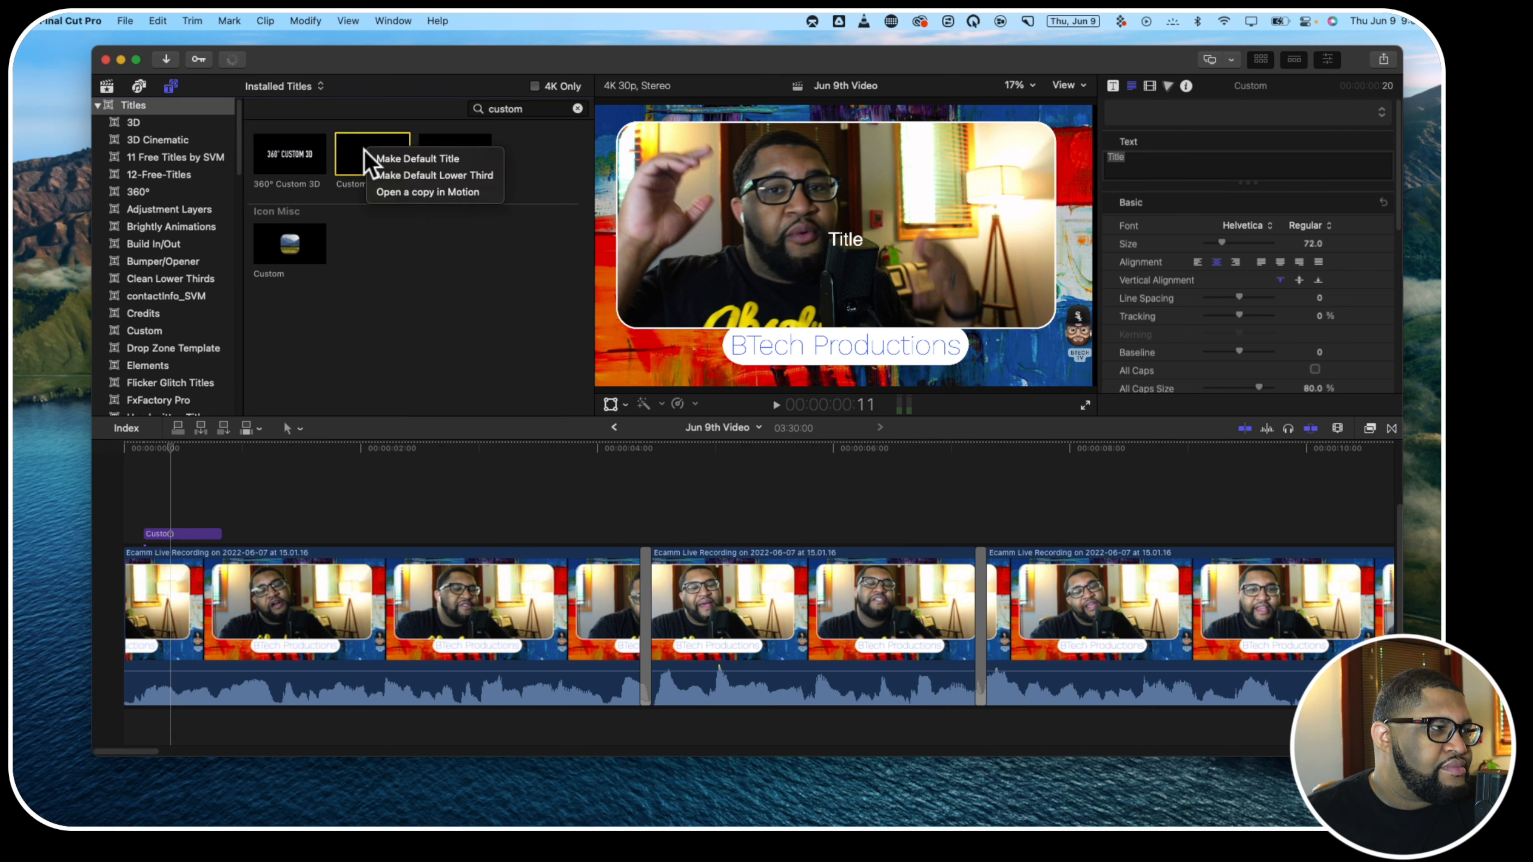
left_click(421, 158)
Delete the short title above the first clip and insert the default title at 17 frames instead
left_click(193, 535)
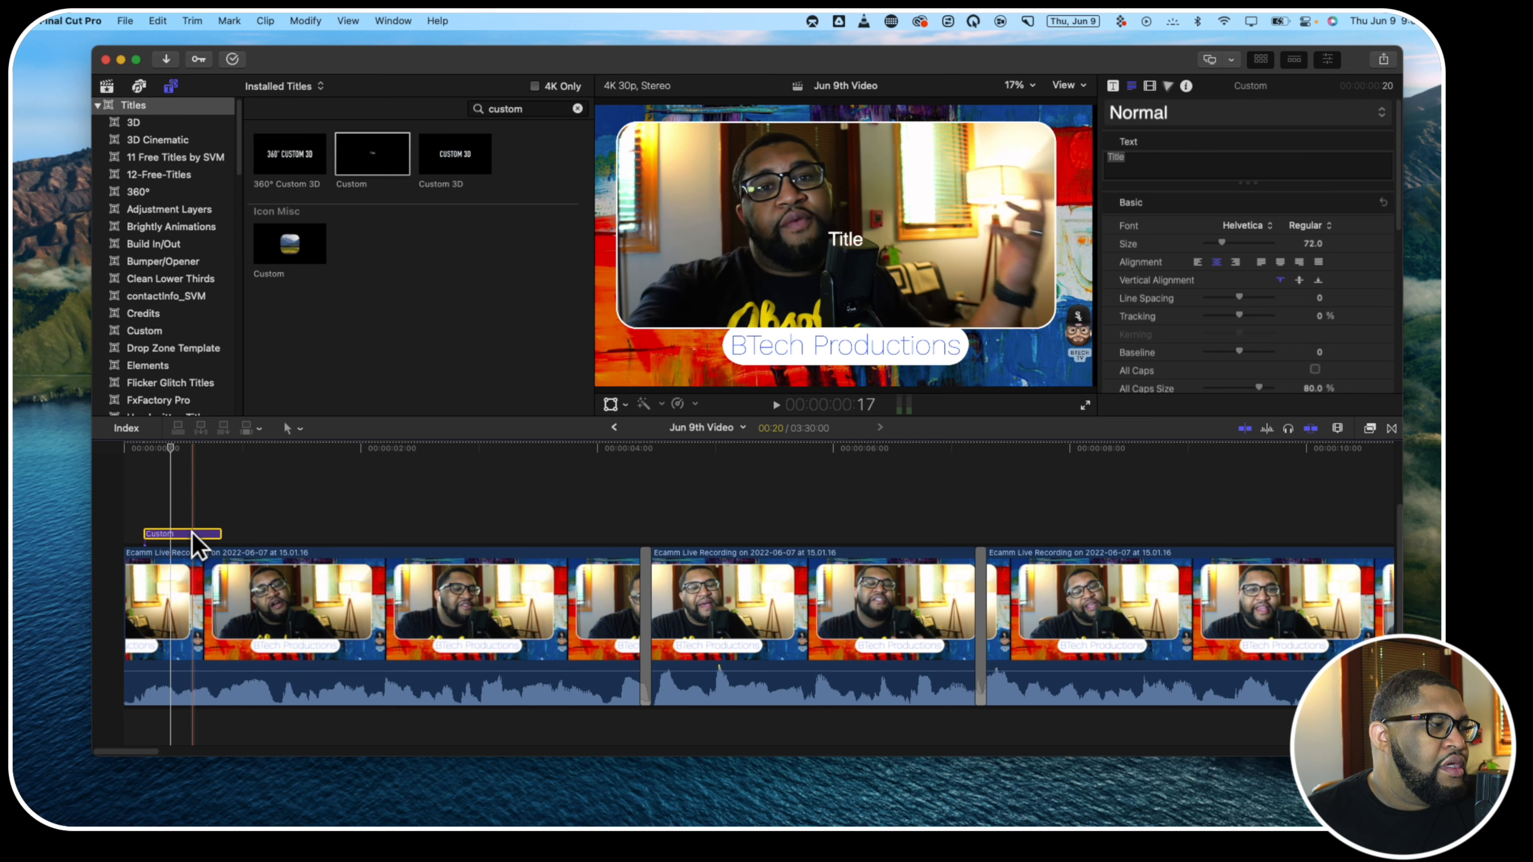
key("Delete")
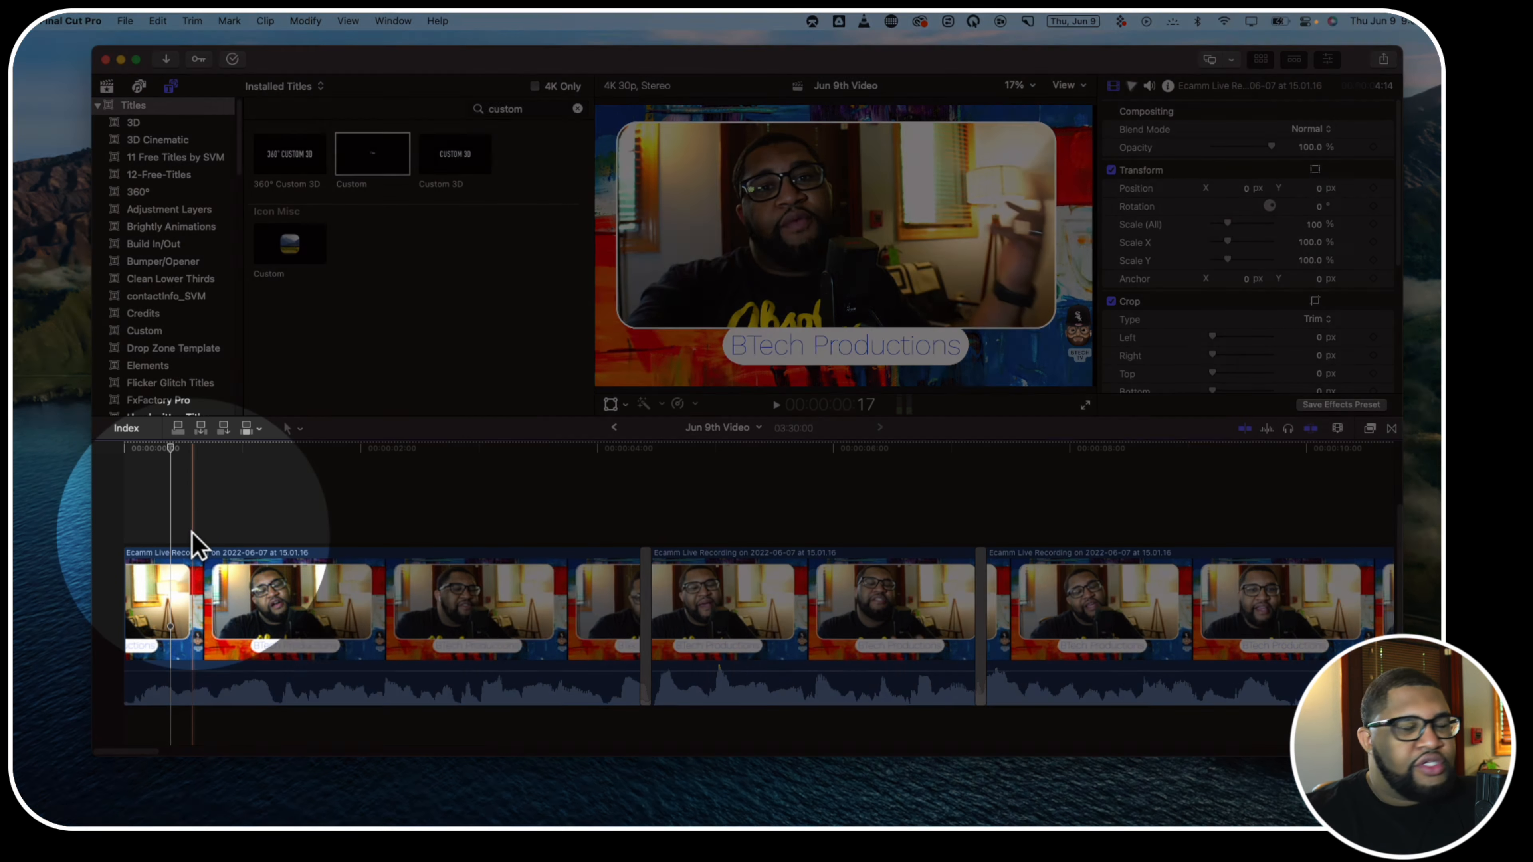
key("ctrl+t")
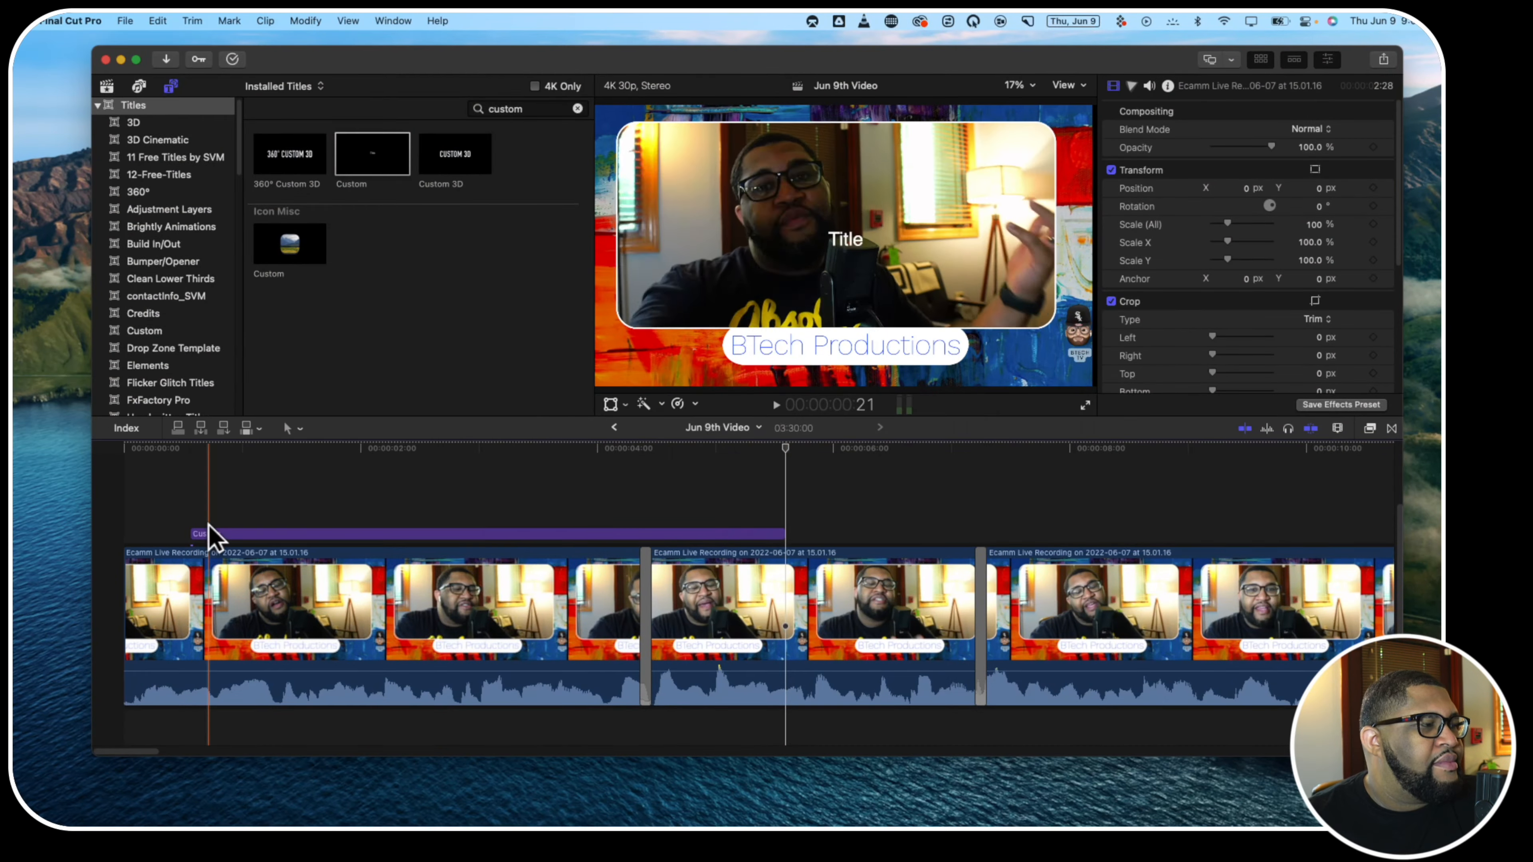
Change the text of the new title above the first clip to "Waddup"
left_click(205, 535)
left_click(206, 534)
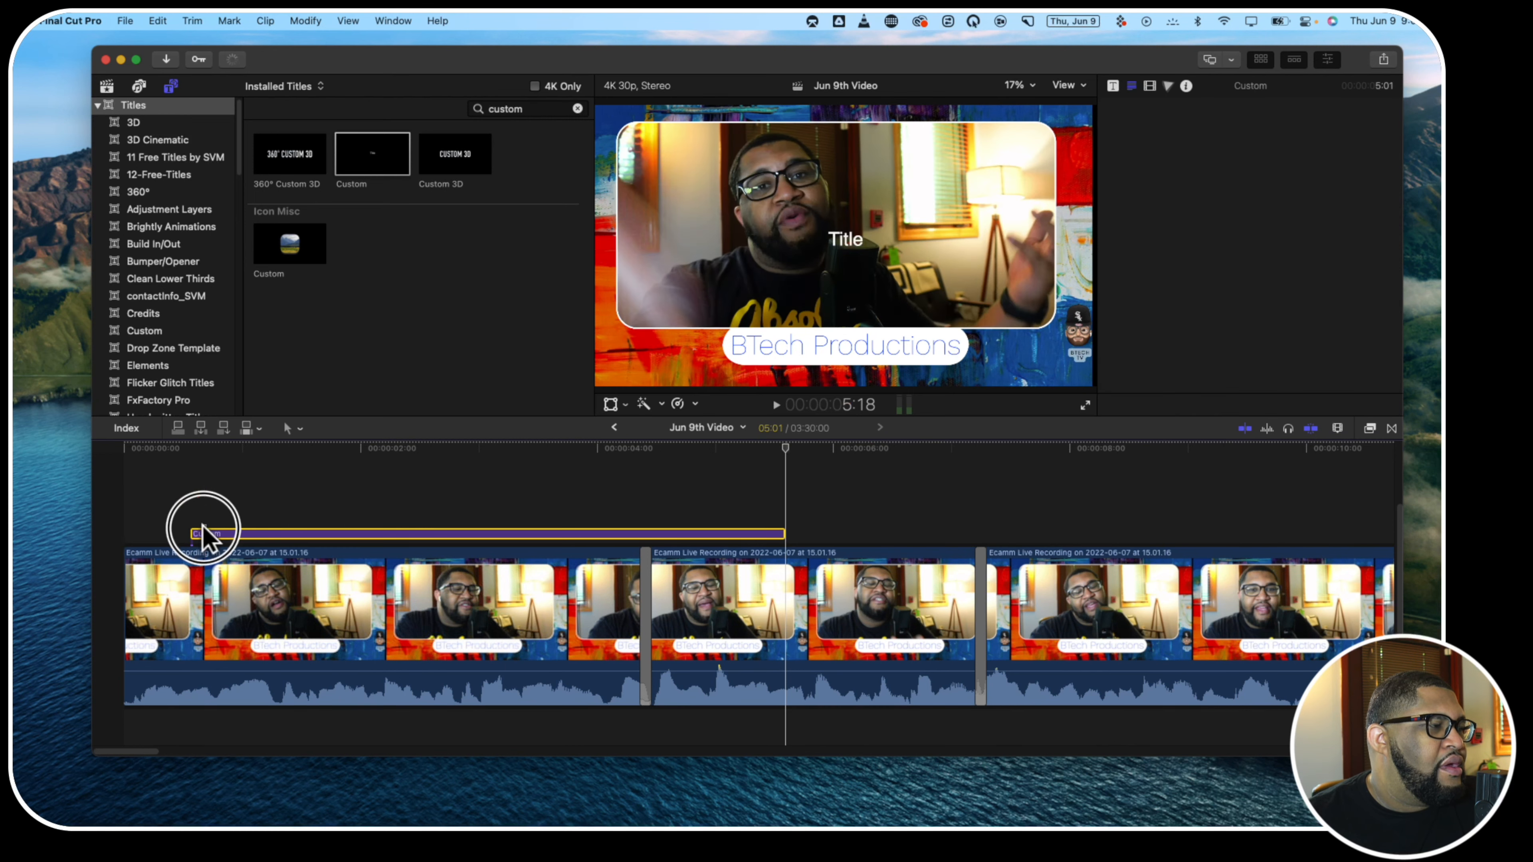
left_click(248, 534)
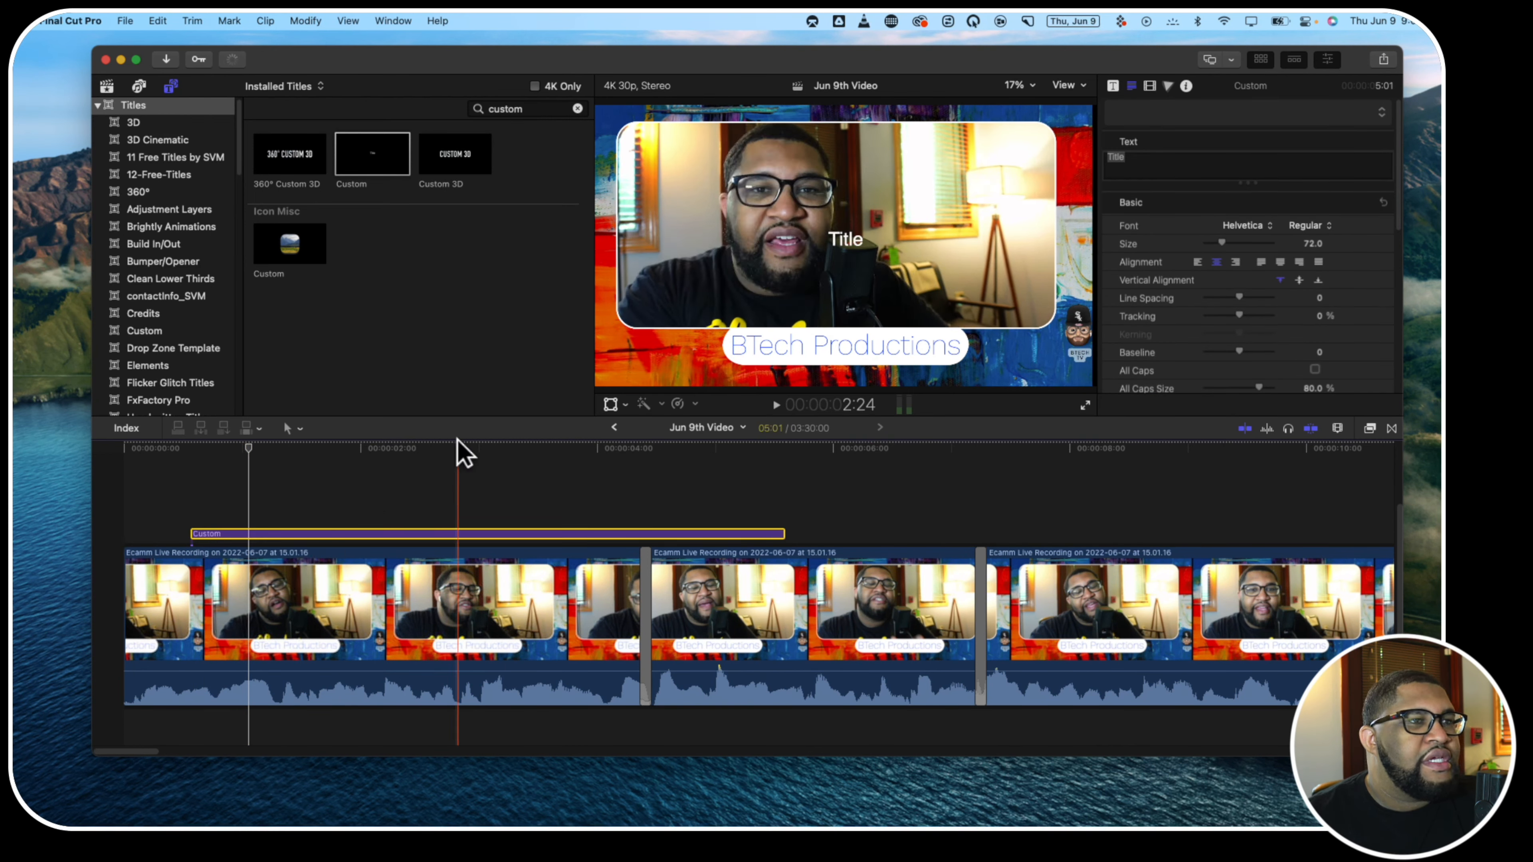
left_click(1126, 180)
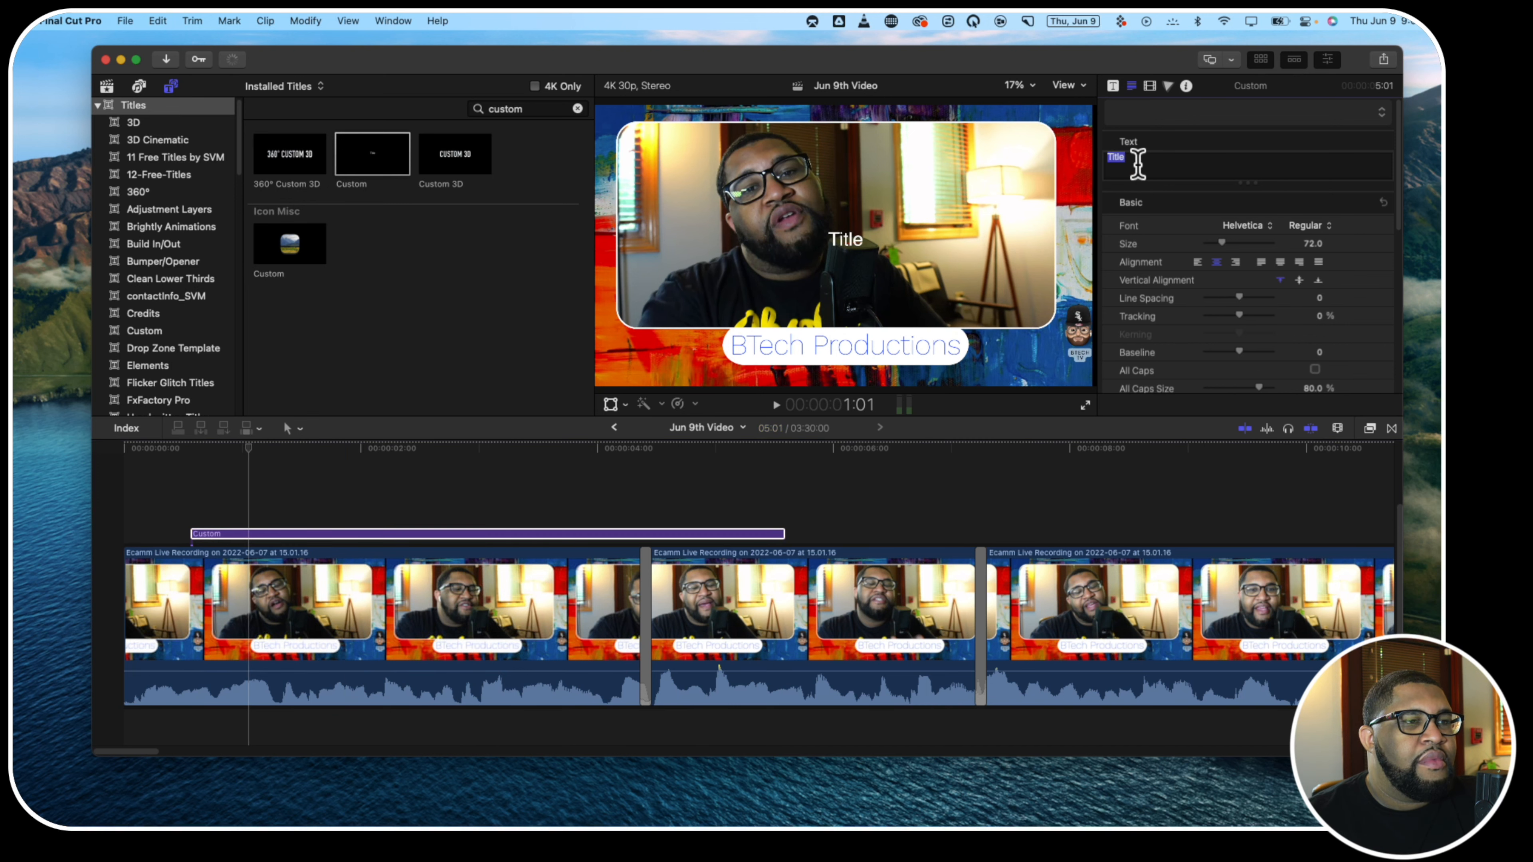
type("Waddup")
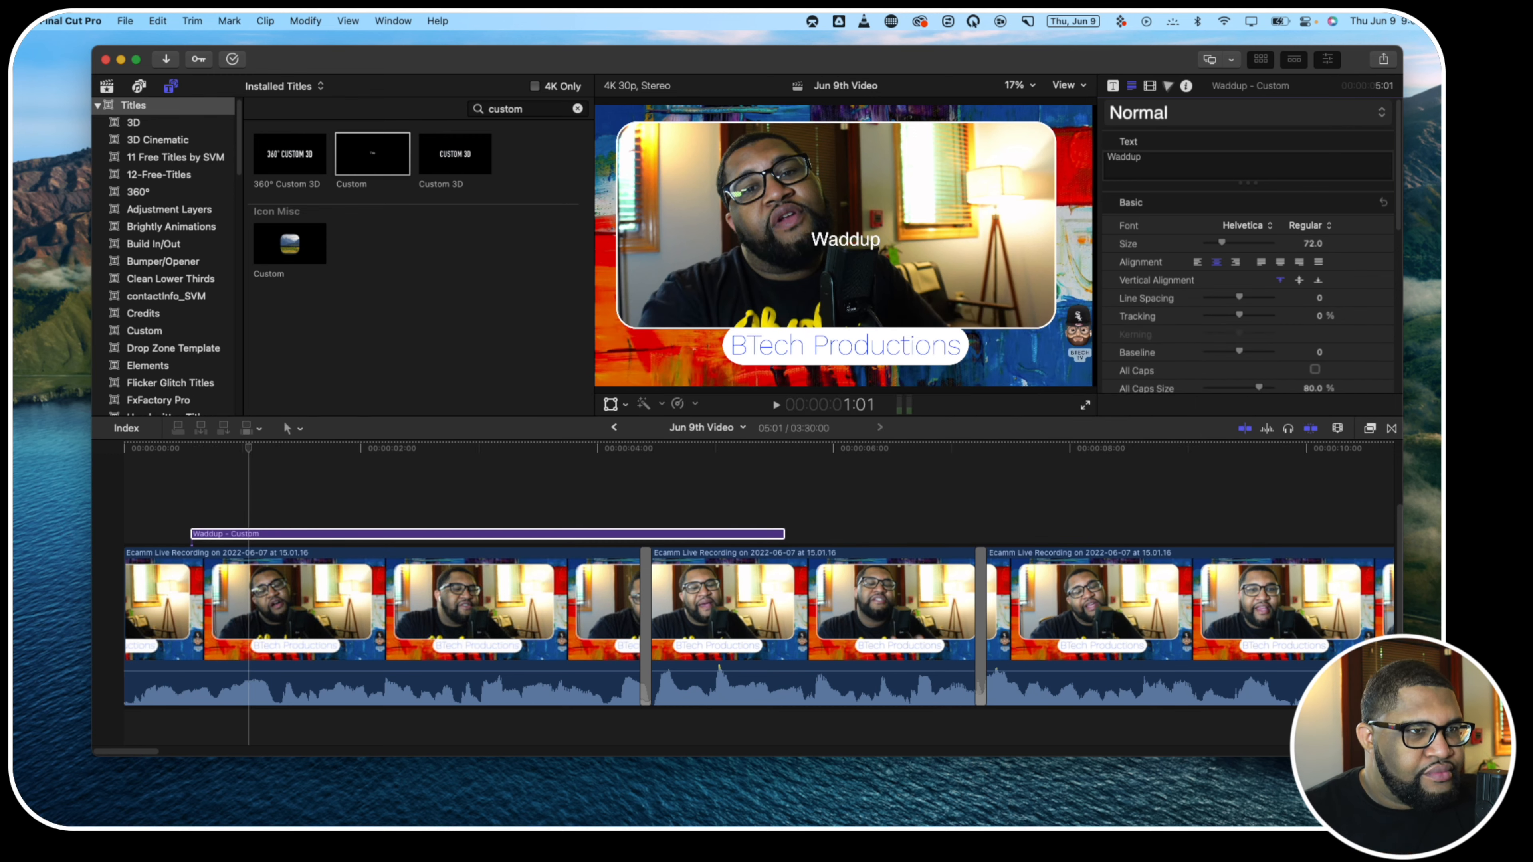
Set the Waddup title's font to Impact and enlarge its size to 219
left_click(1254, 227)
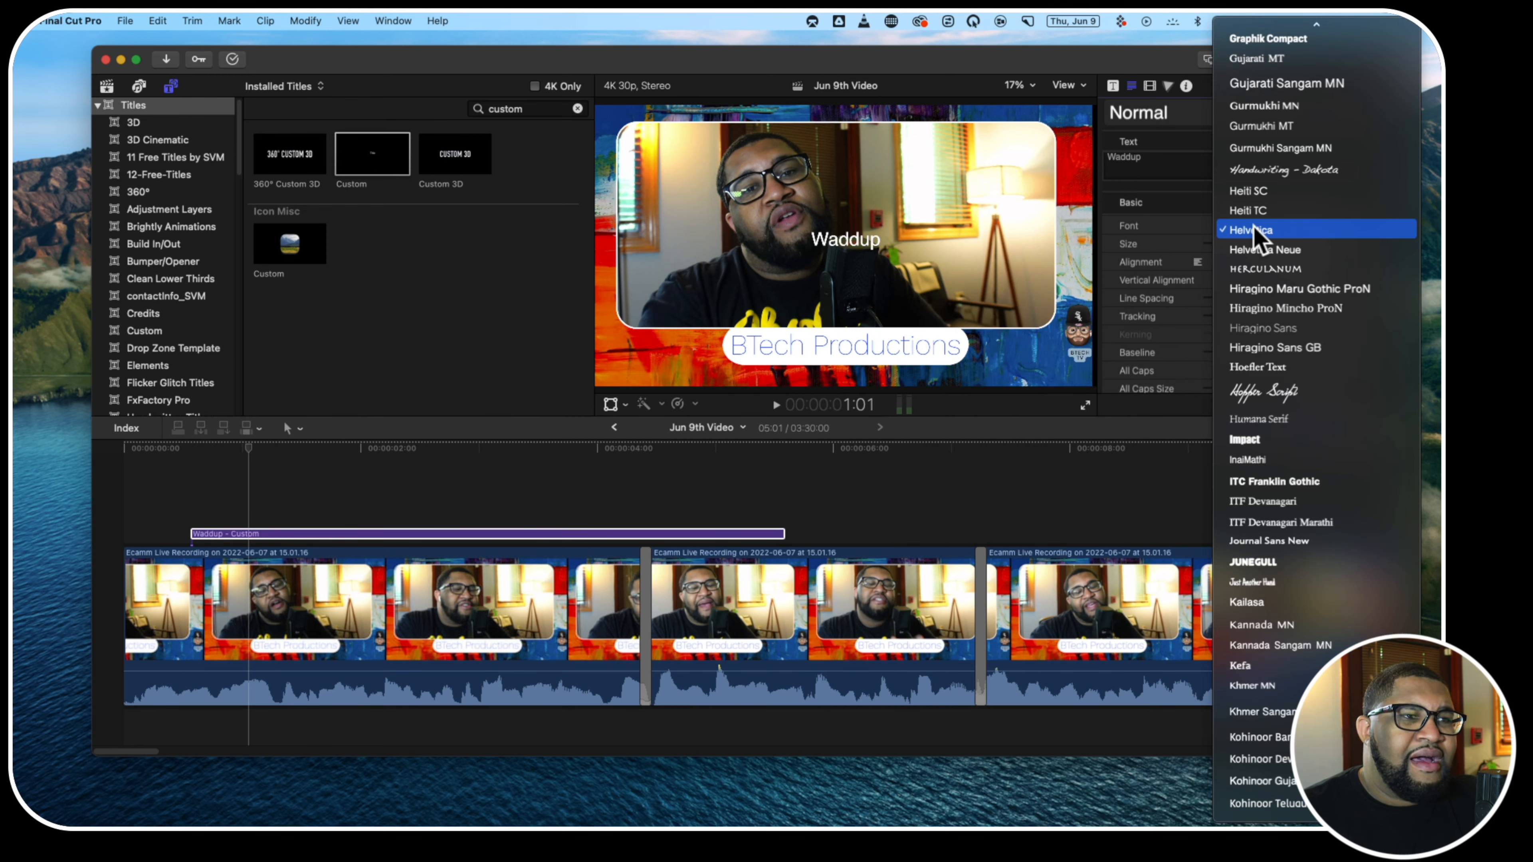
left_click(1252, 440)
left_click_drag(1221, 242, 1257, 248)
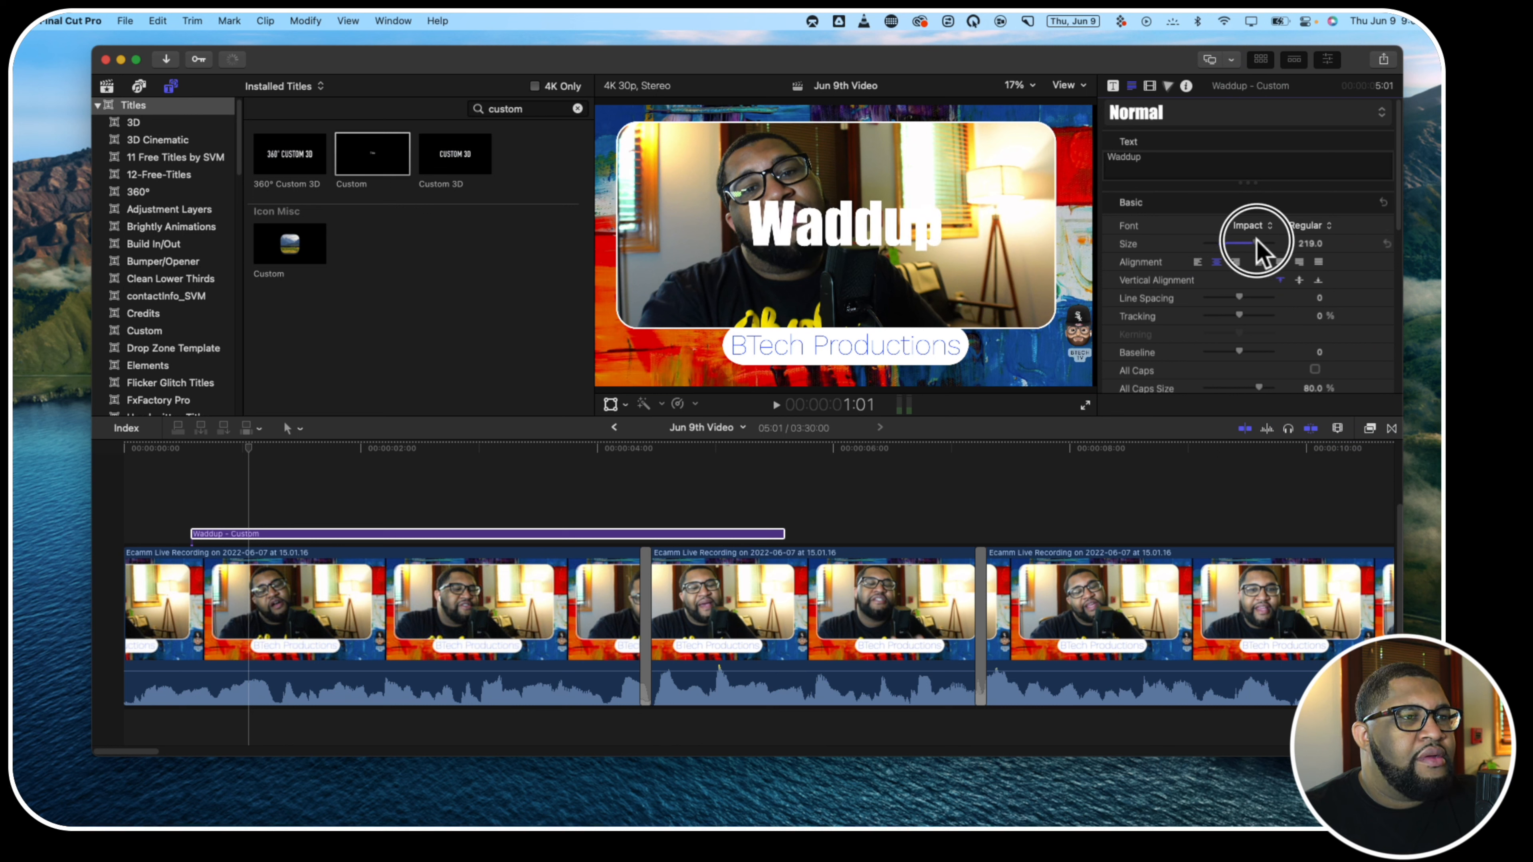
Change the face fill color of the Waddup title to yellow-orange
scroll(1255, 240, "down", 5)
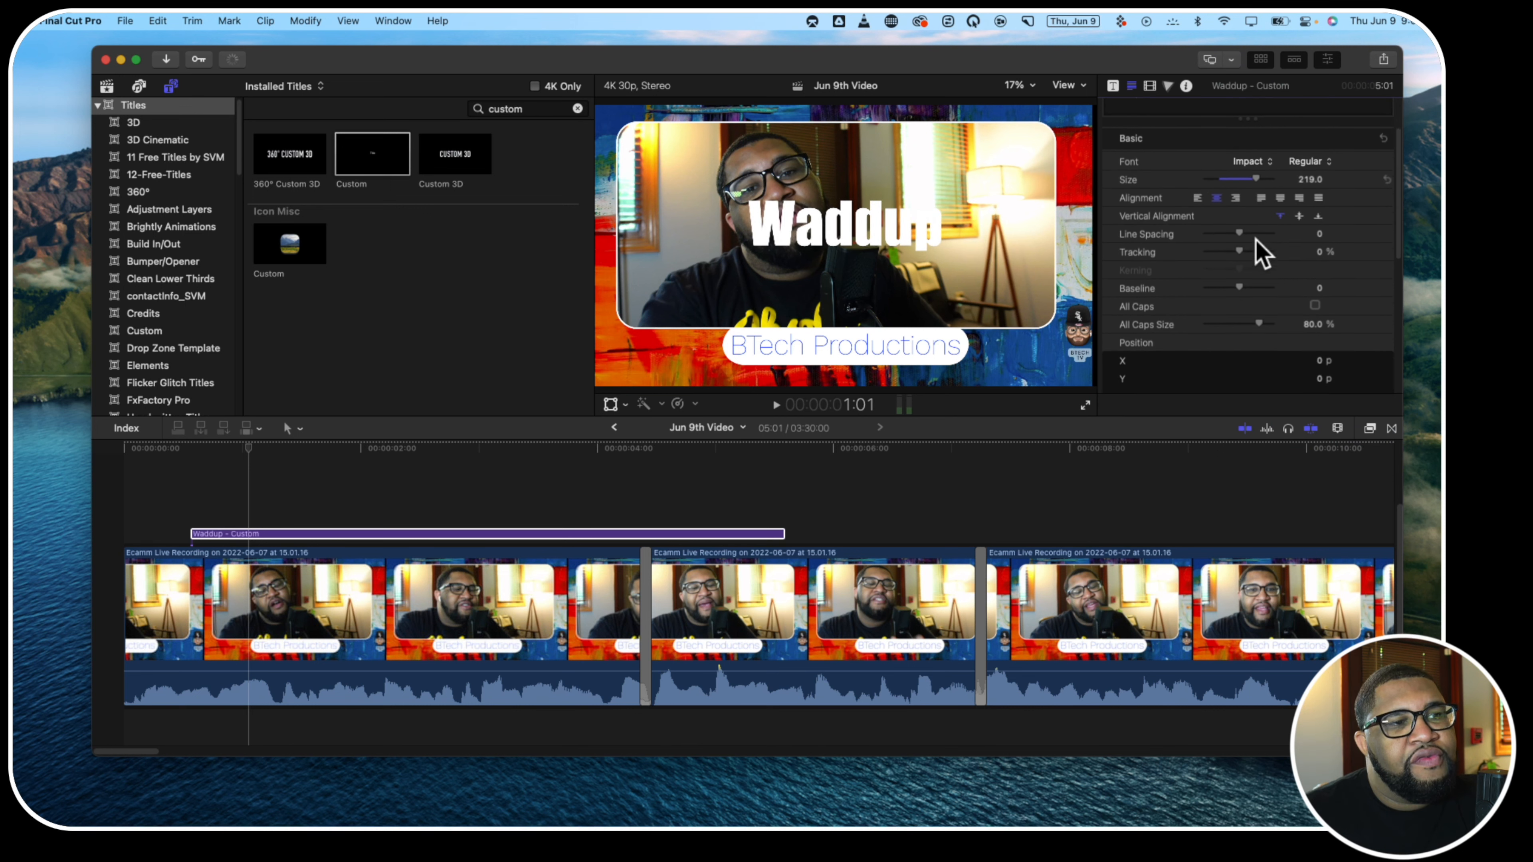
scroll(1261, 253, "down", 6)
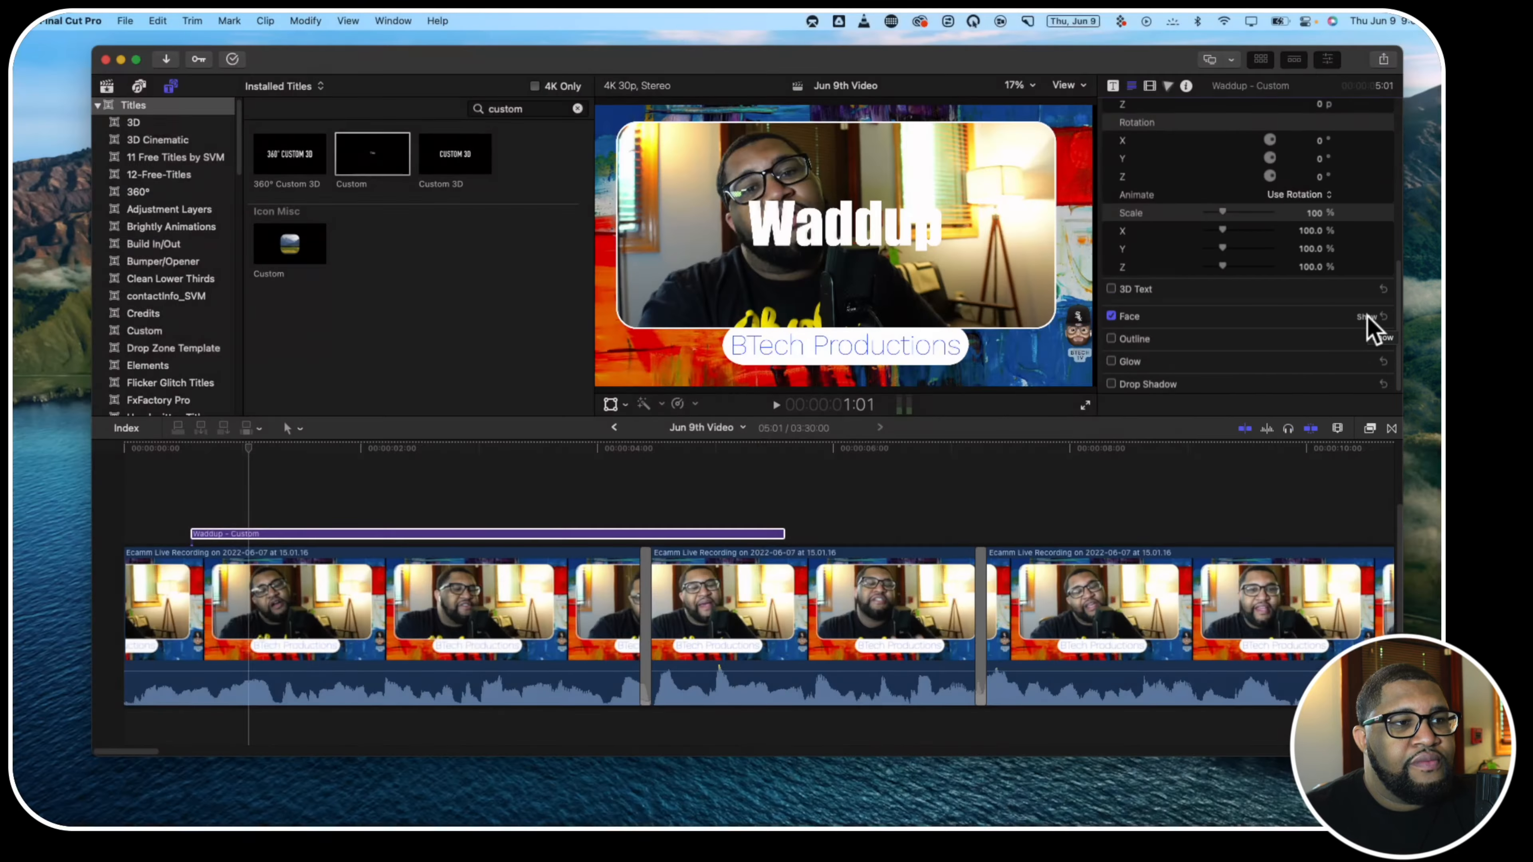
left_click(1368, 318)
left_click(1330, 355)
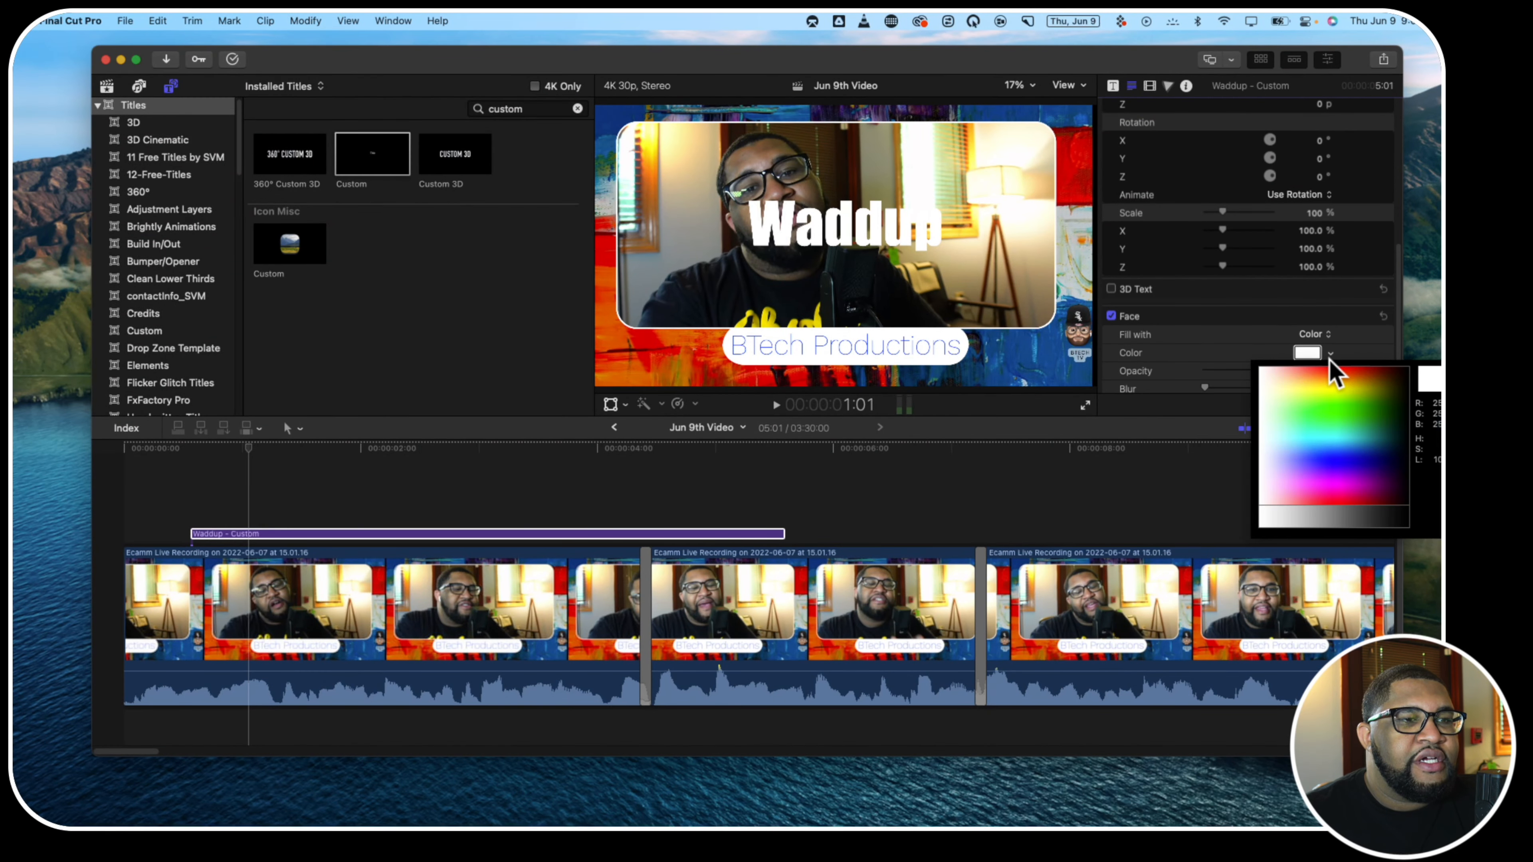
mouse_move(1327, 381)
left_mouse_down()
mouse_move(1339, 366)
mouse_move(1323, 379)
left_mouse_up()
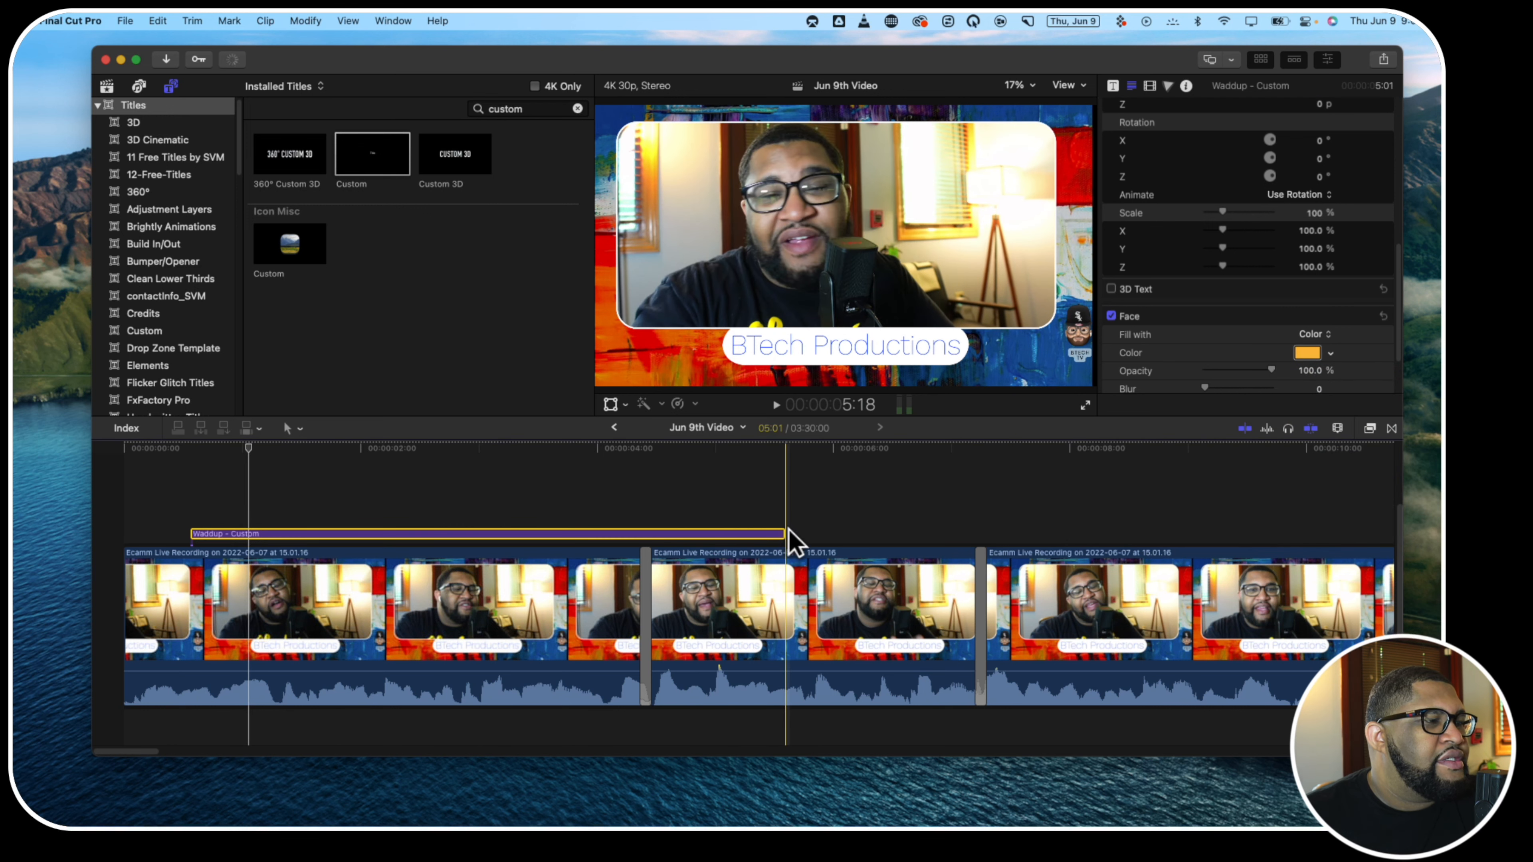
Shorten the Waddup title to 25 frames near the timeline's start and play it from the beginning
left_click_drag(783, 534, 192, 548)
left_click(123, 507)
key("space")
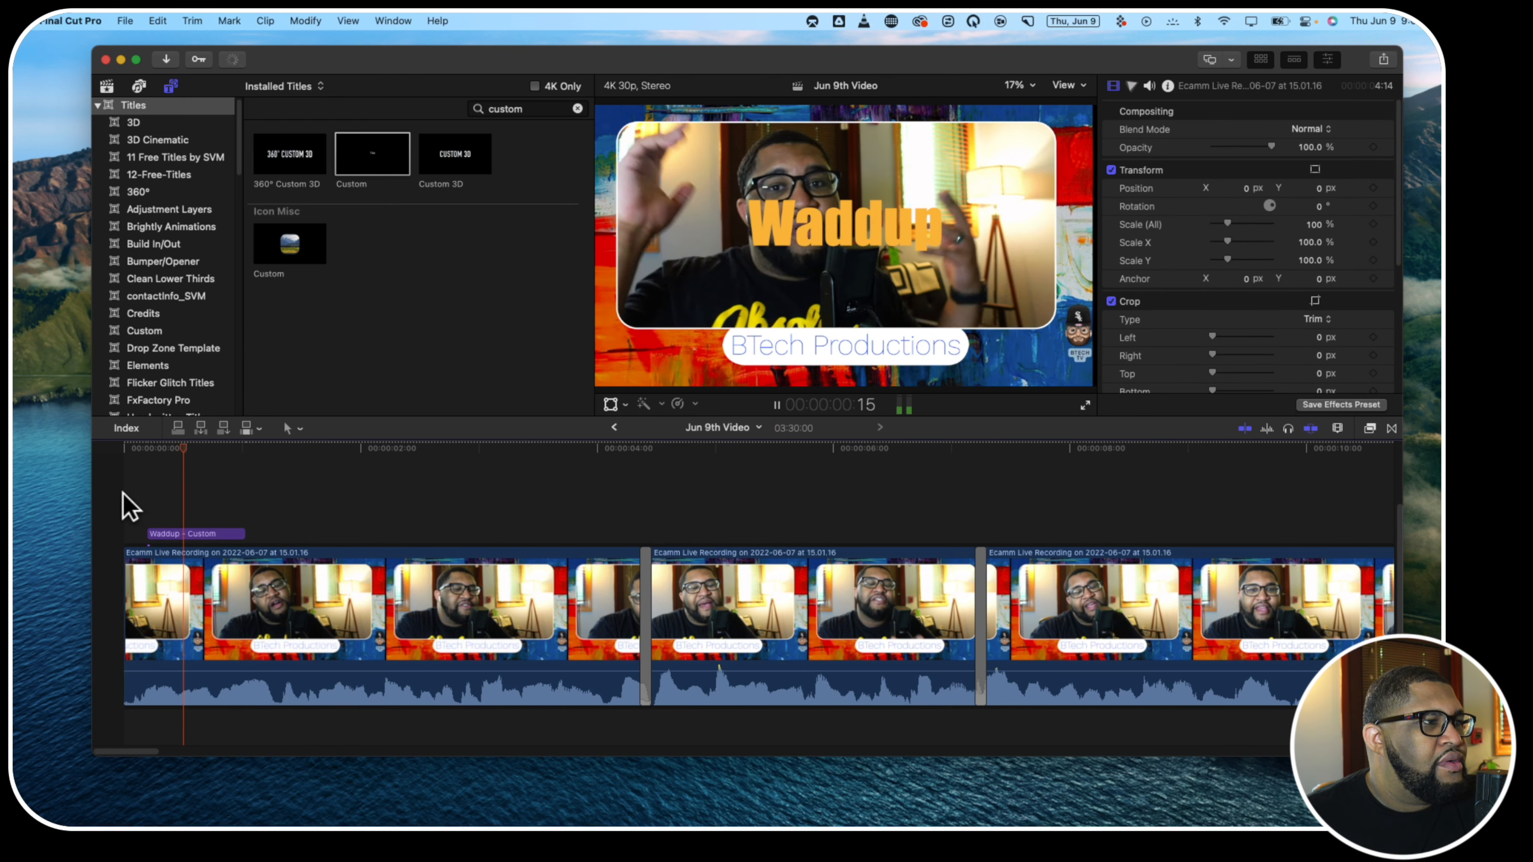
Create two copies of the Waddup title stacked above it, staggered to start at about 15 and 22 frames
left_click(185, 533)
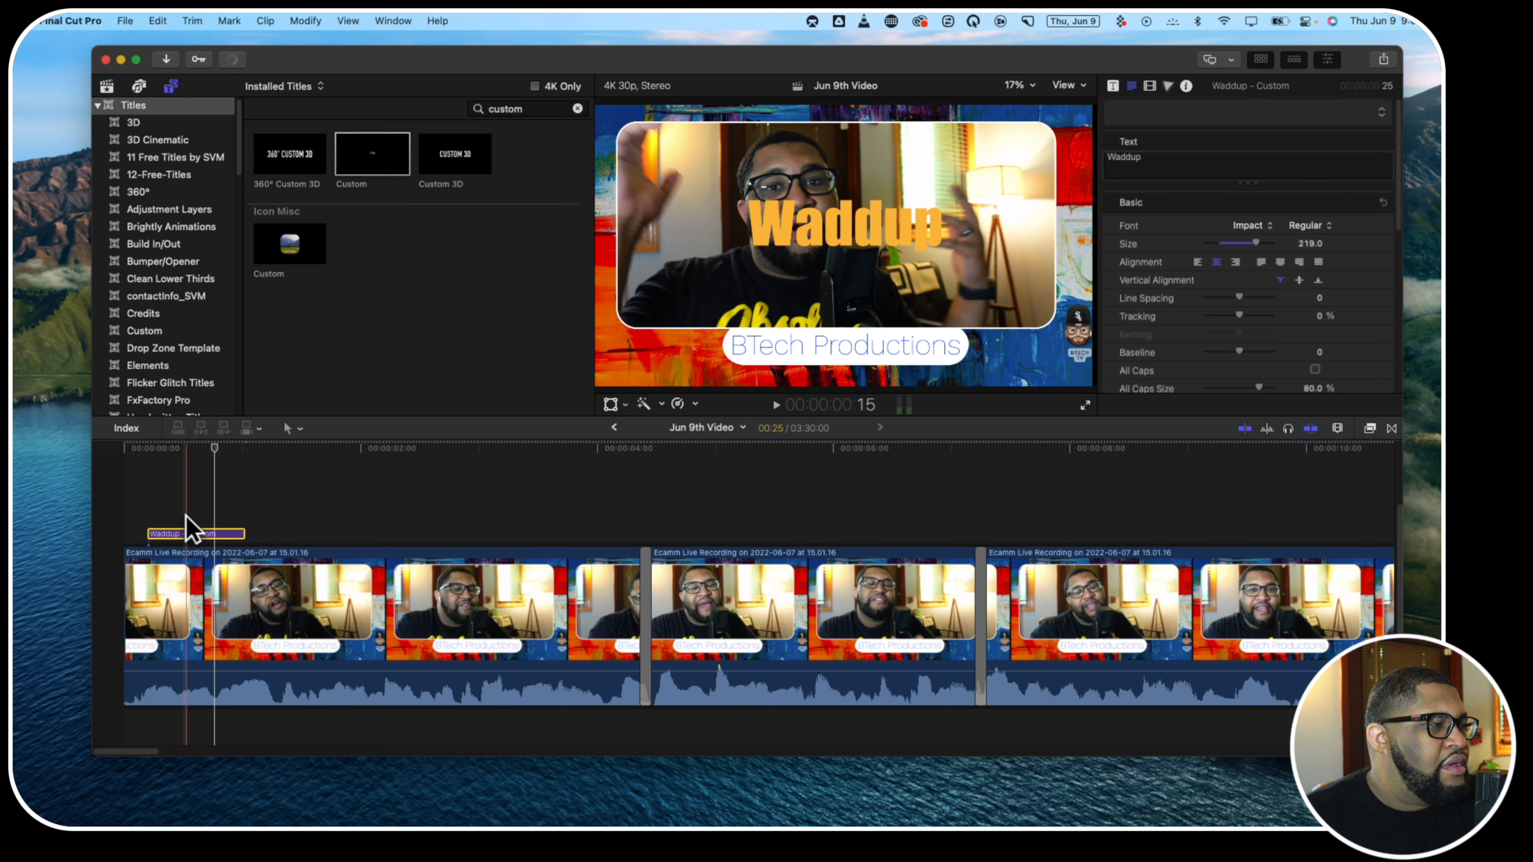
left_click_drag(186, 517, 212, 496)
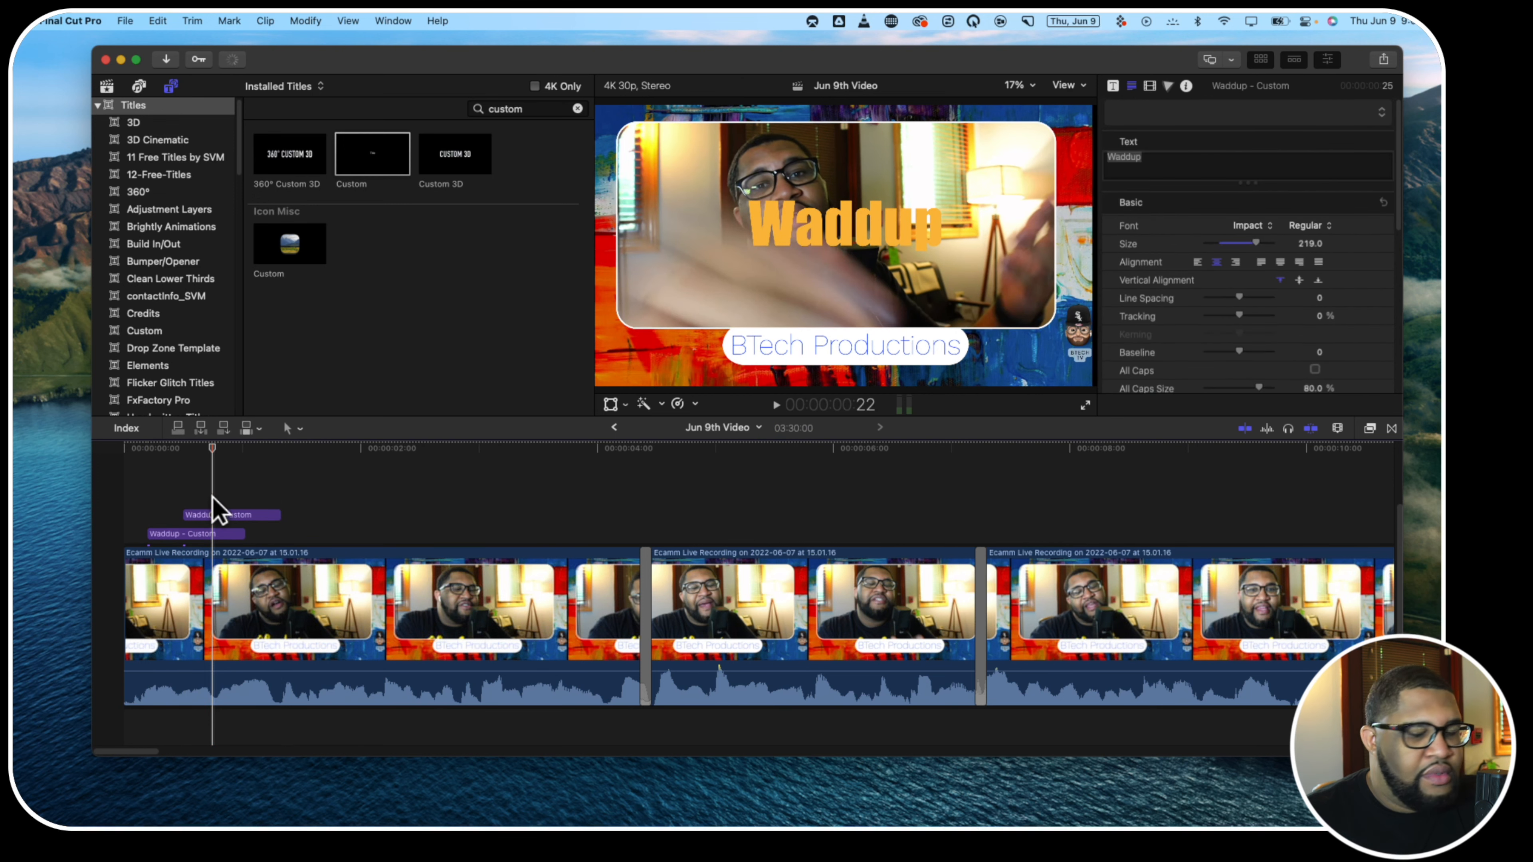
left_click(212, 496)
key("super+v")
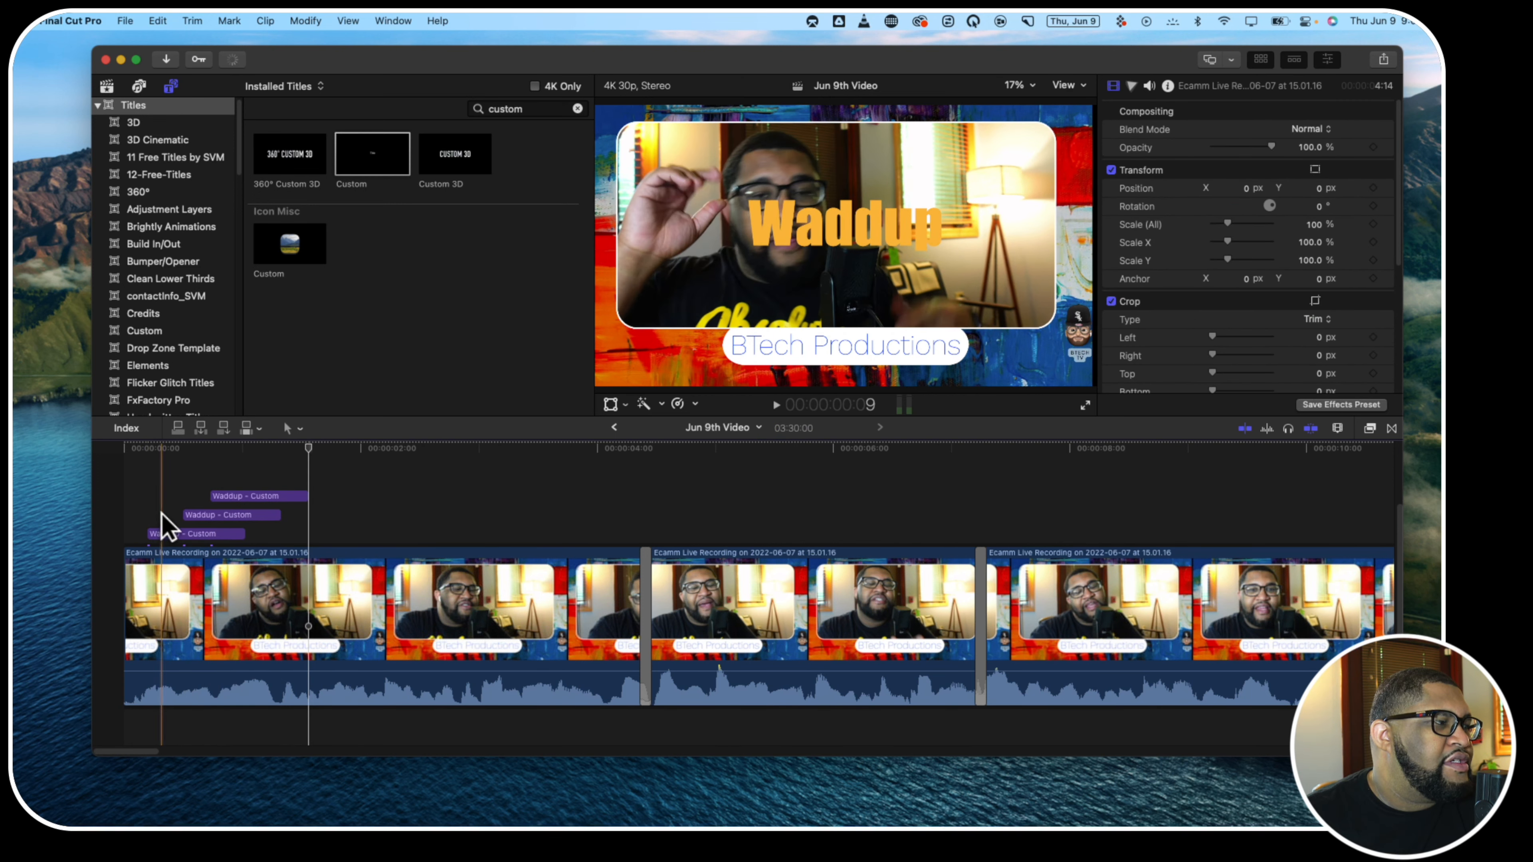
Move the first Waddup title to X -560, Y 338 px in the picture's upper-left corner and the second to the upper-right corner
left_click(161, 533)
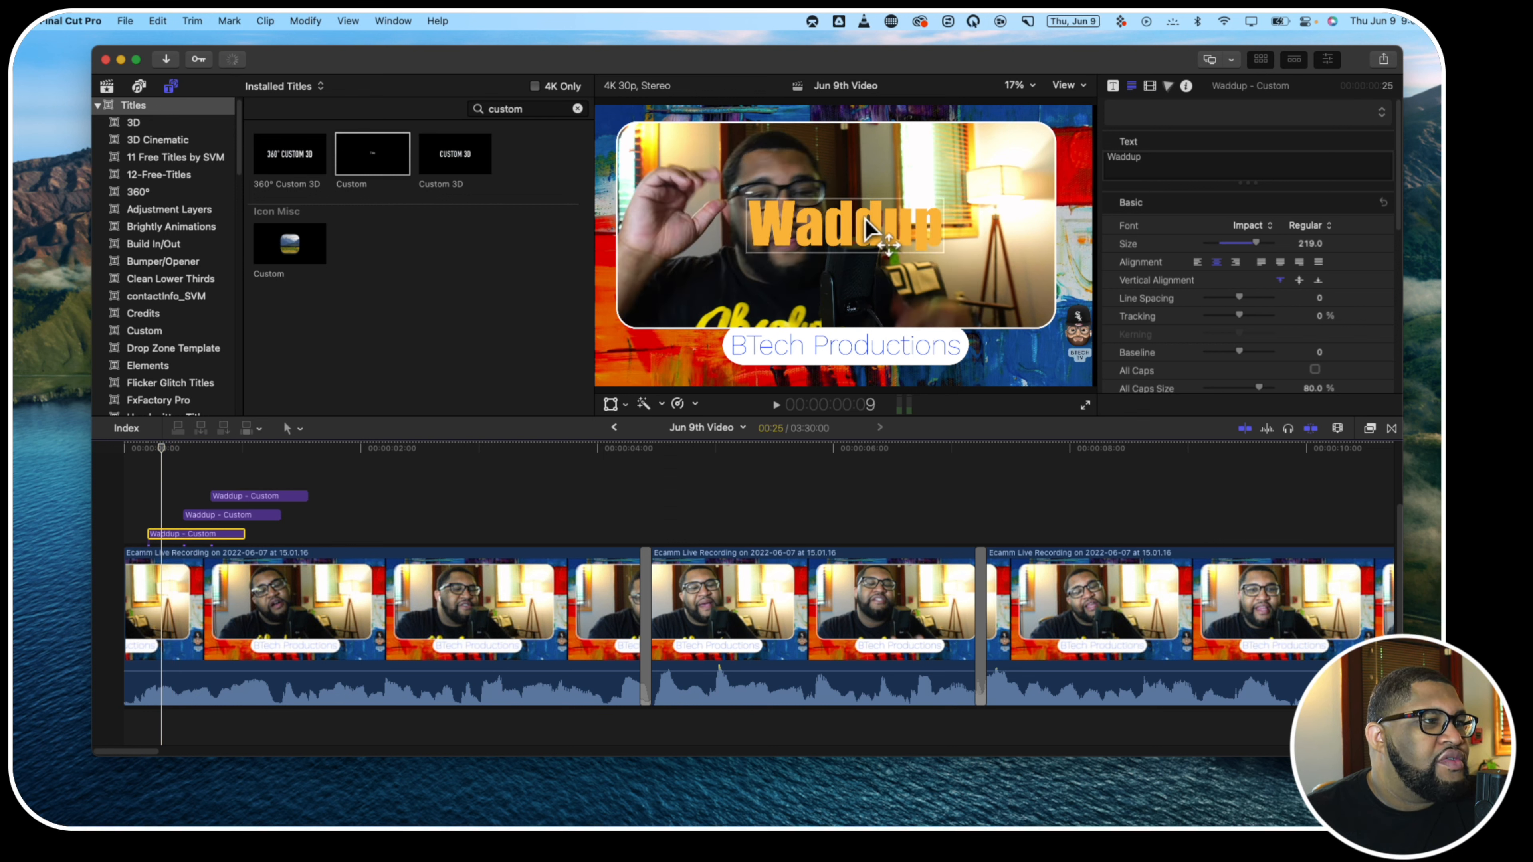
left_click_drag(869, 228, 722, 141)
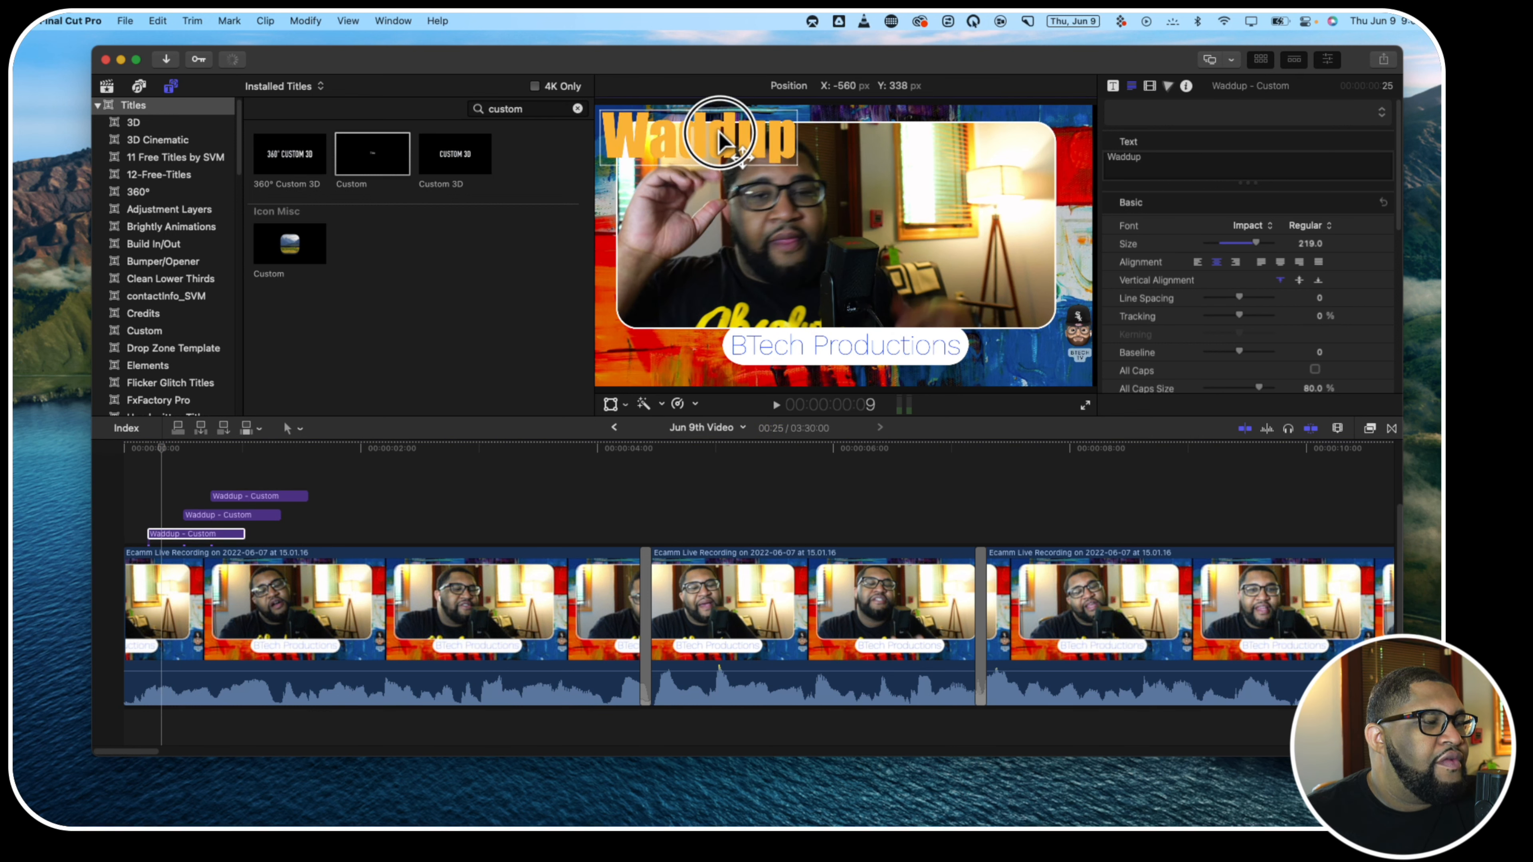
left_click(194, 514)
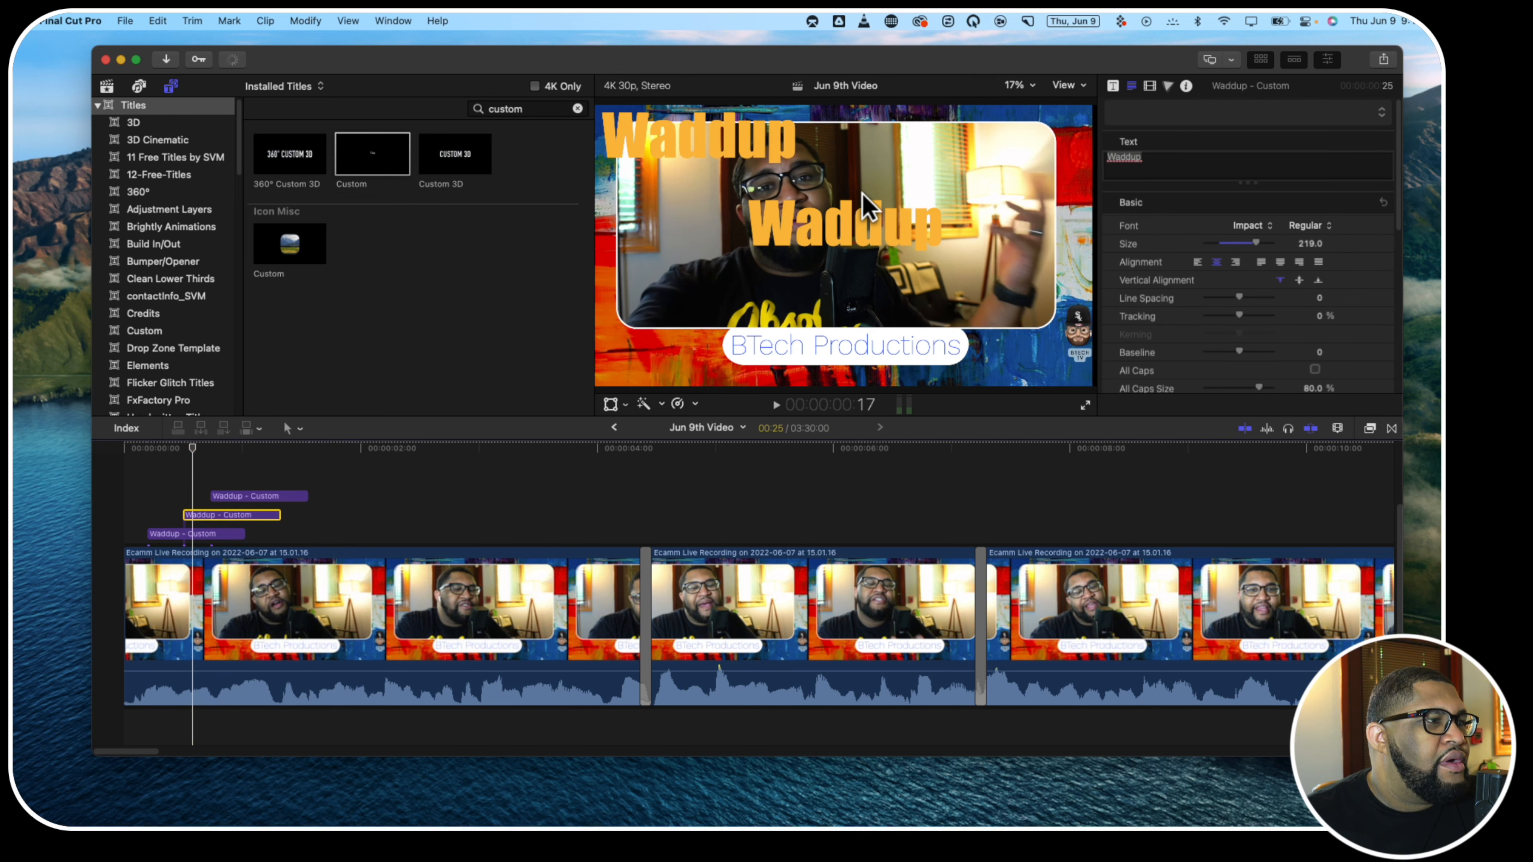
left_click_drag(862, 223, 996, 146)
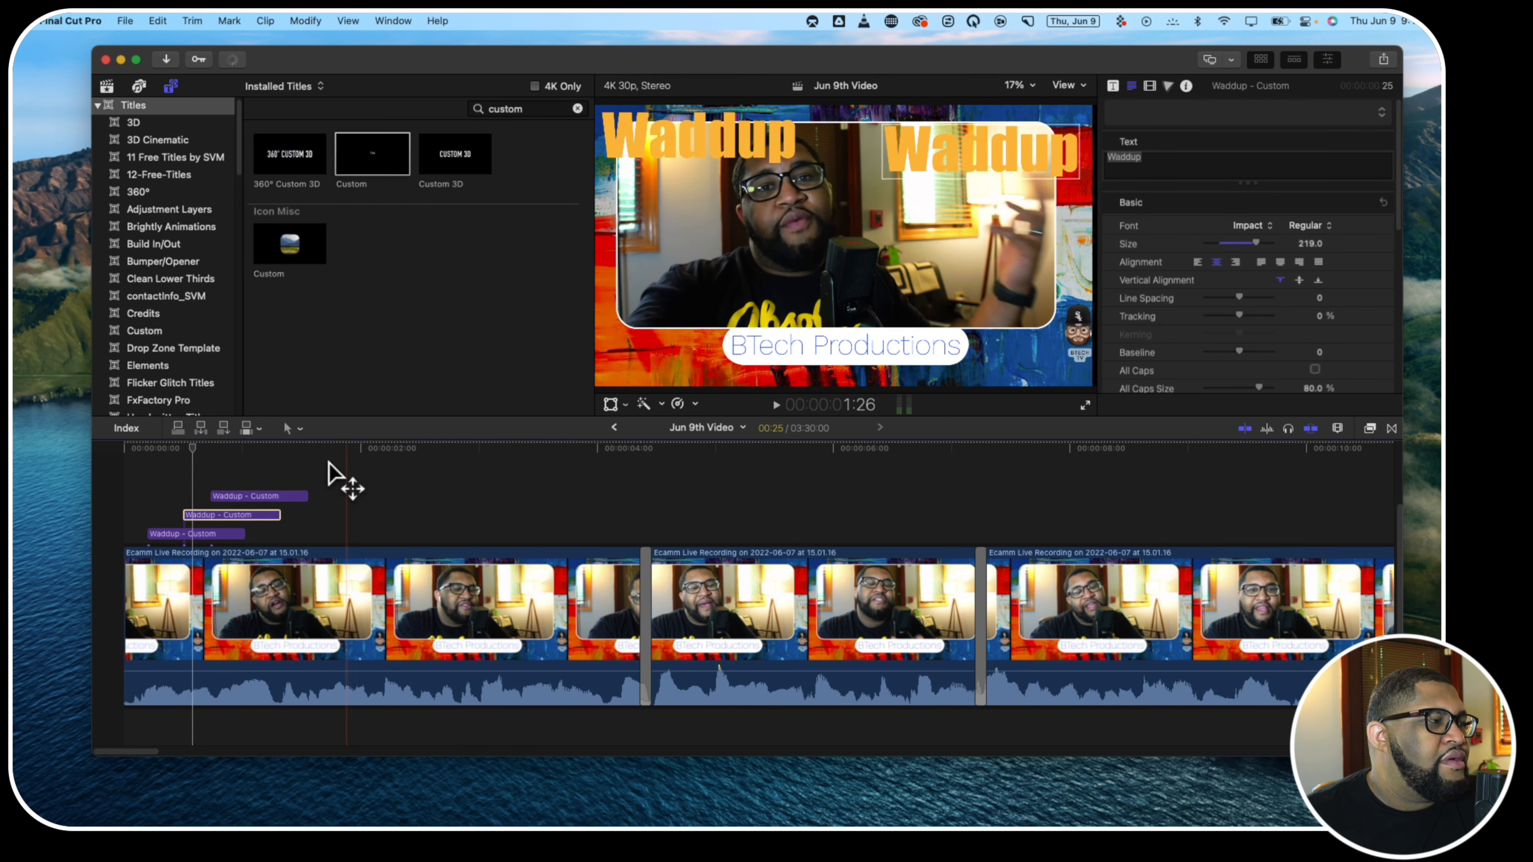
Move the third Waddup title to X -543, Y -503 px in the picture's lower-left corner and return the playhead to the start
left_click(247, 494)
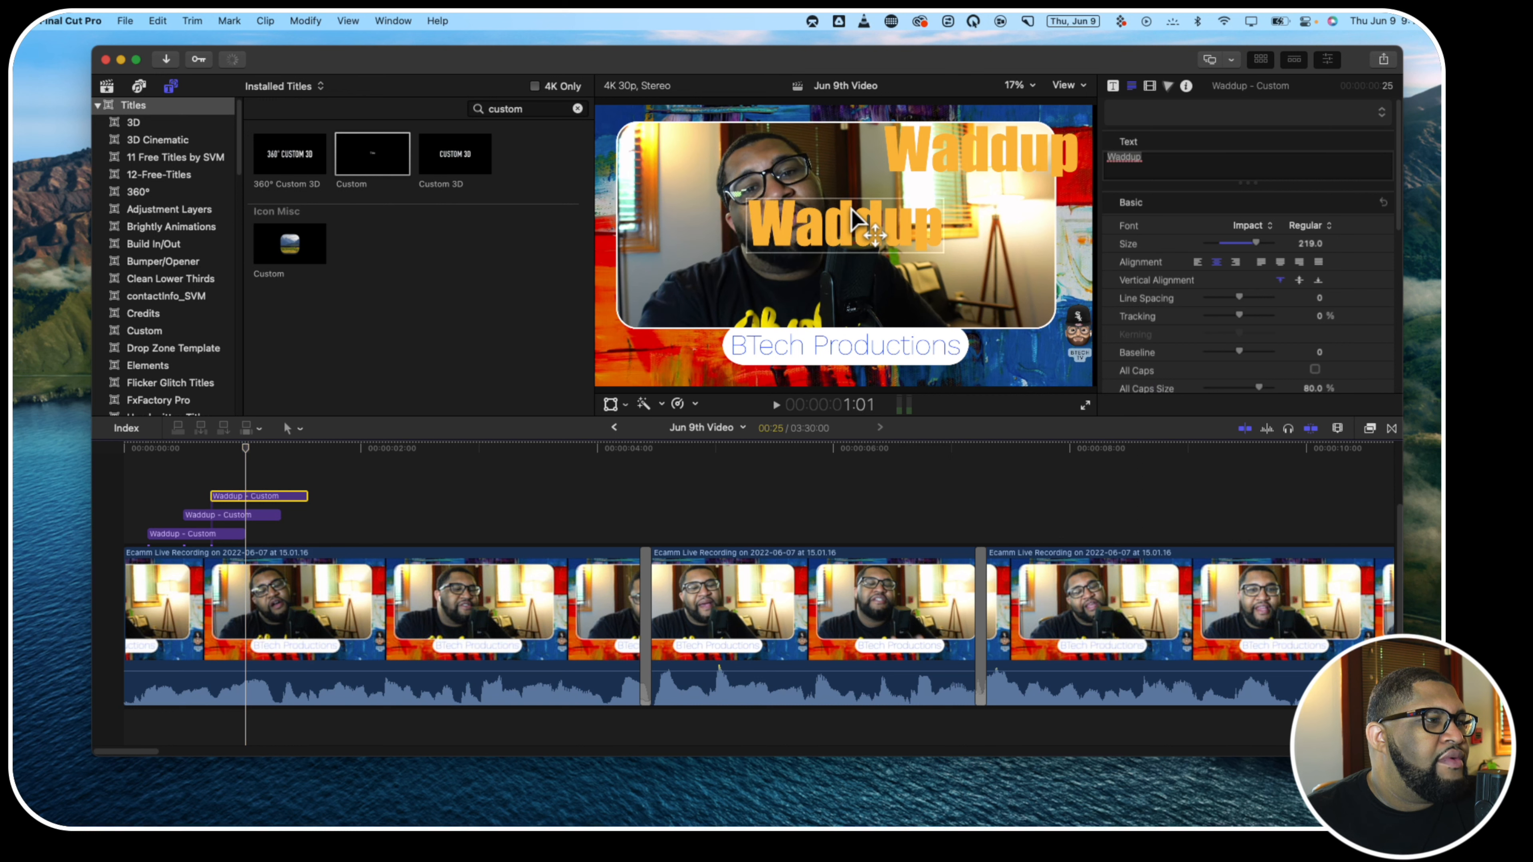
left_click_drag(851, 218, 711, 340)
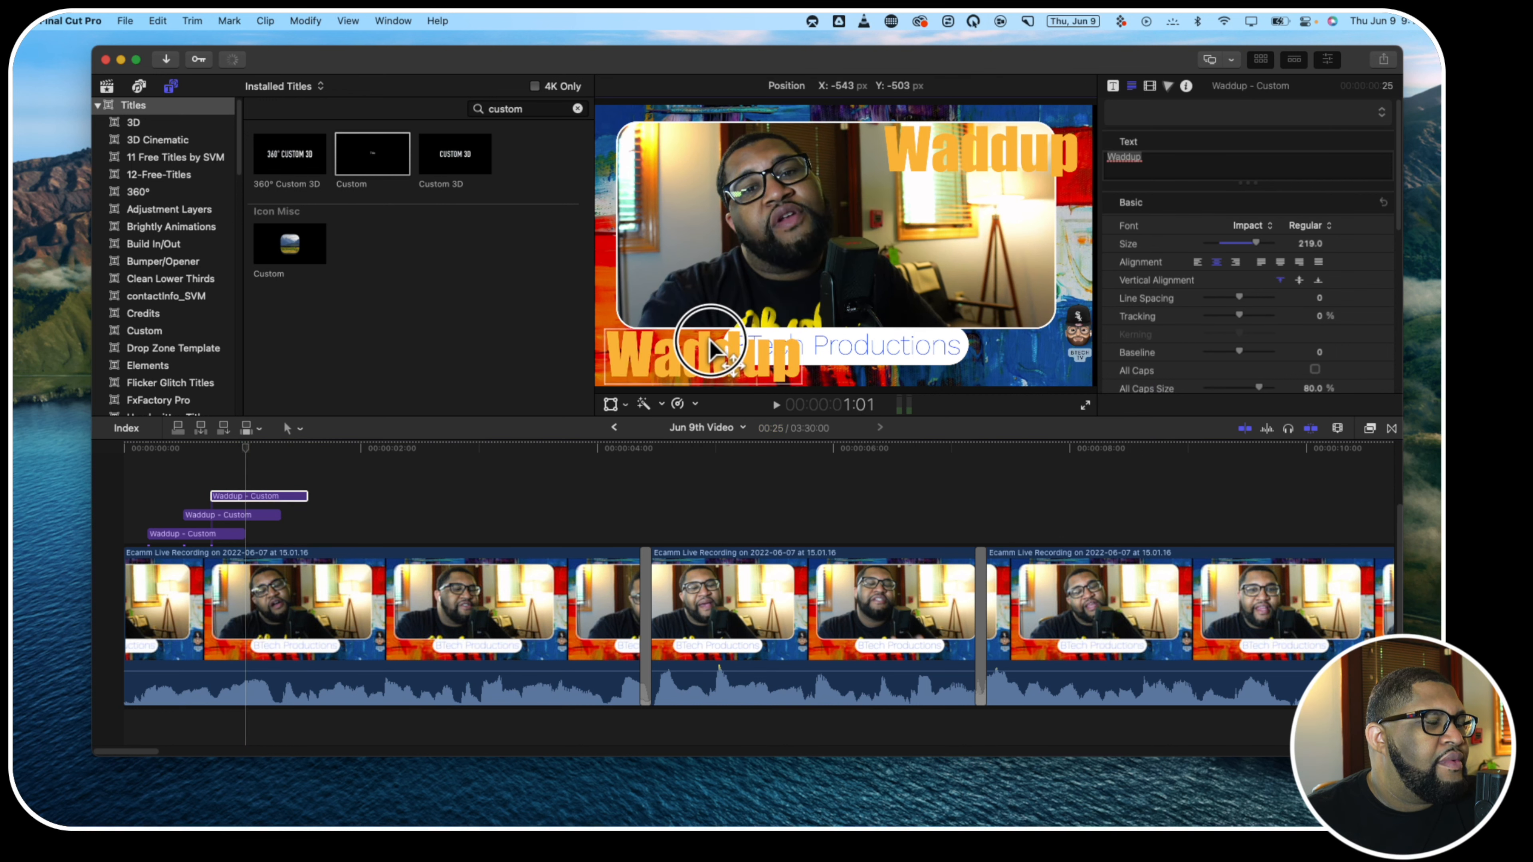
left_click(123, 510)
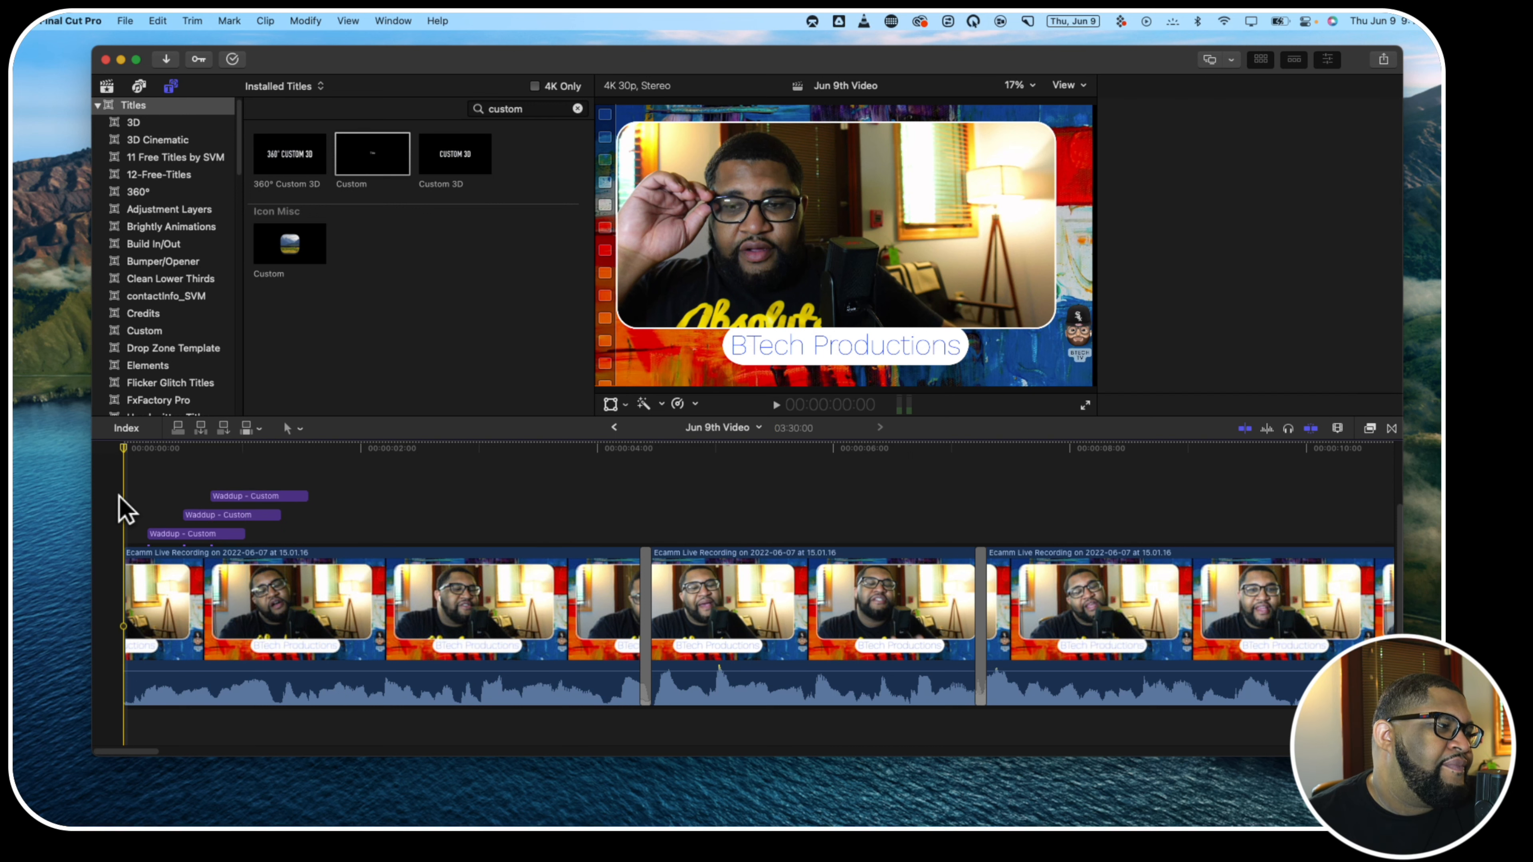
Play the three staggered Waddup titles from the start of the timeline to review their timing
key("space")
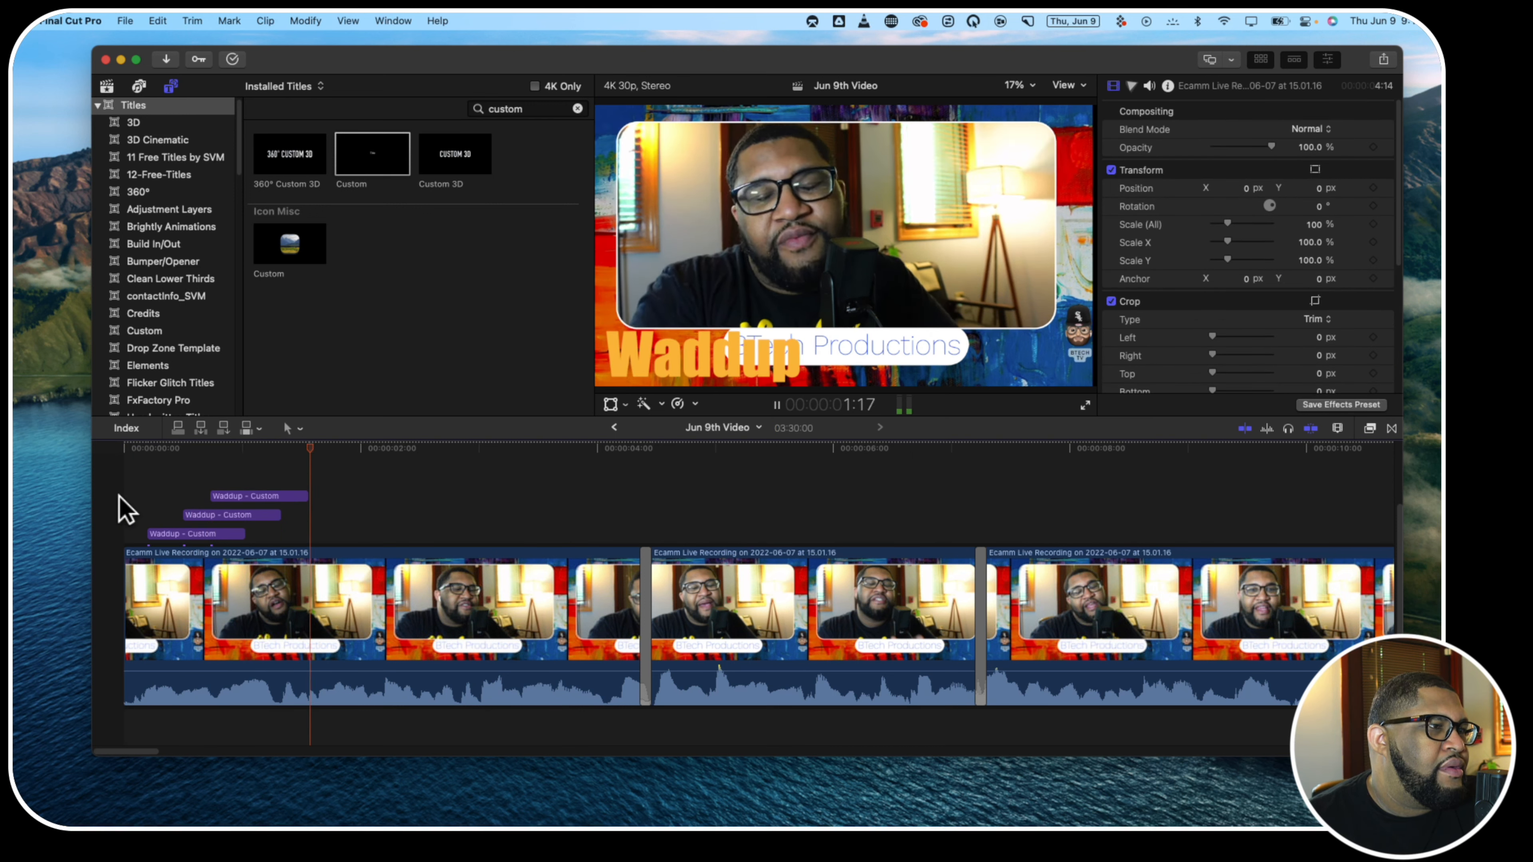
key("space")
left_click(125, 492)
key("space")
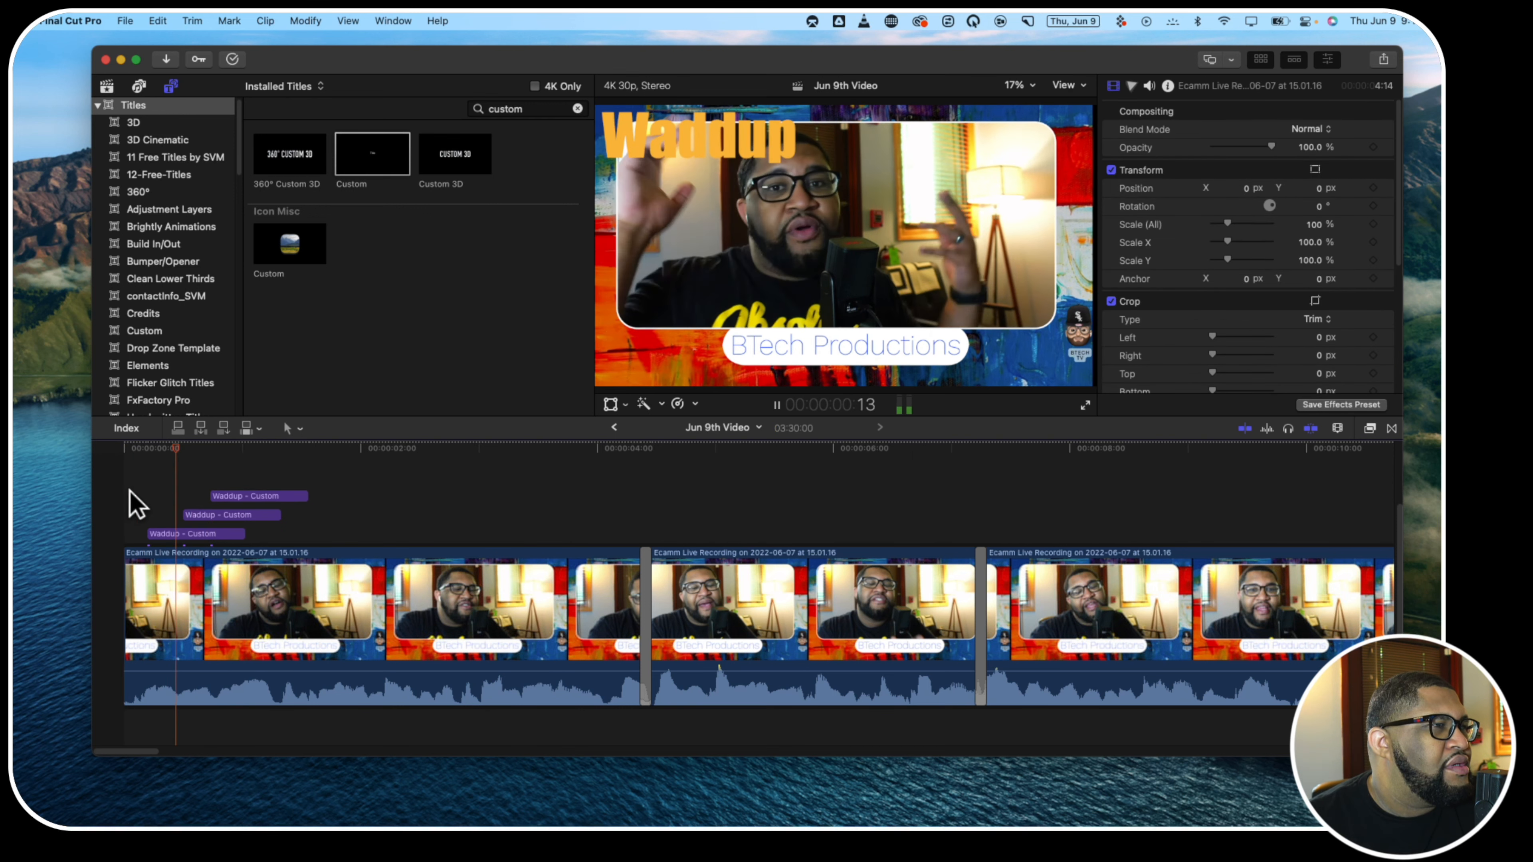
key("space")
Trim the ends of the three Waddup titles to finish together at about 1:13 and play the opening back
left_click(244, 527)
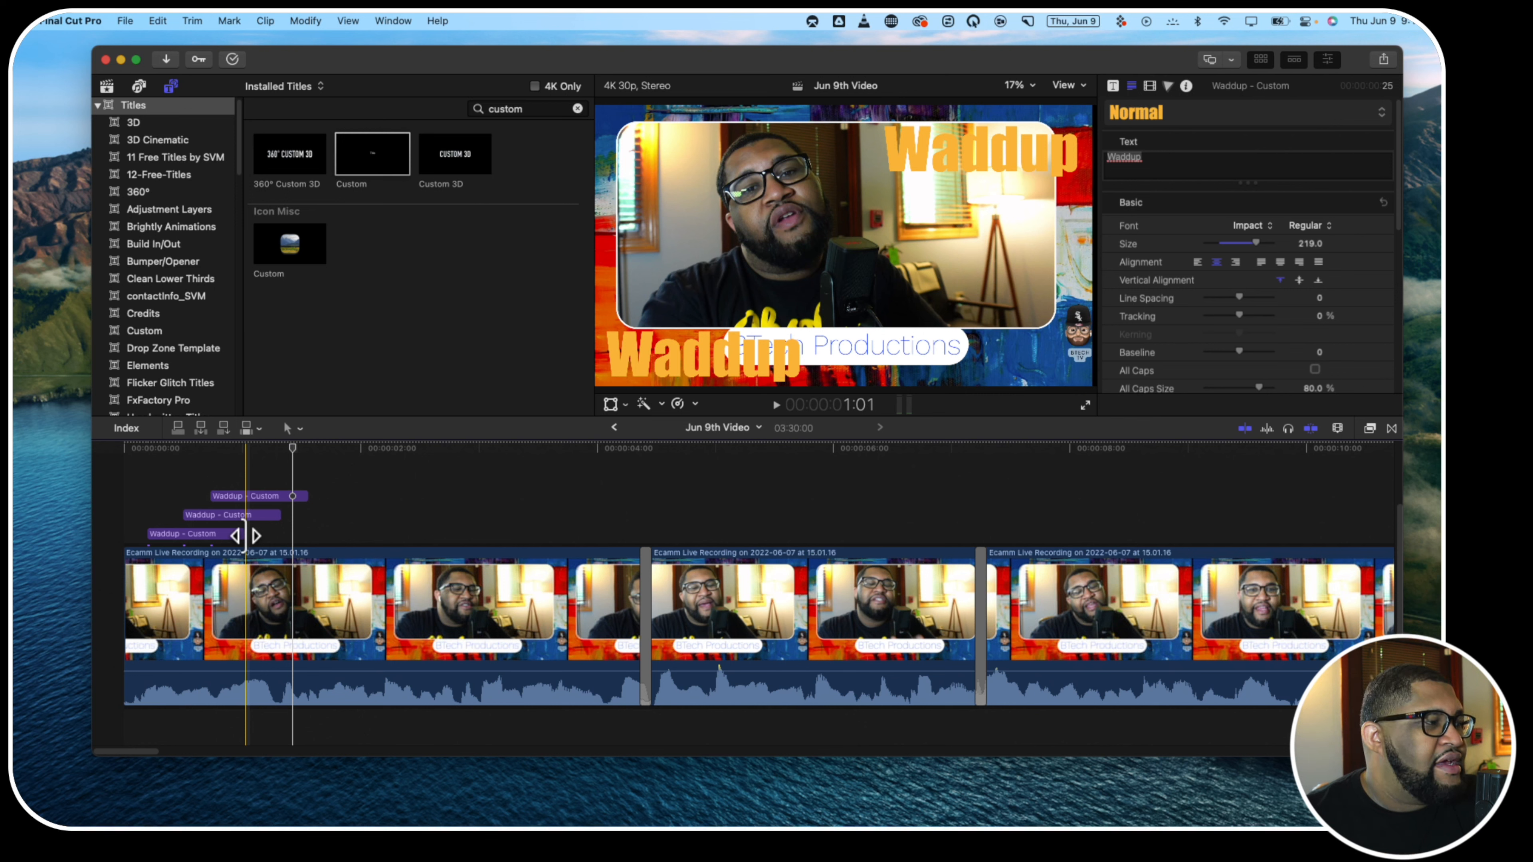
left_click_drag(245, 536, 291, 497)
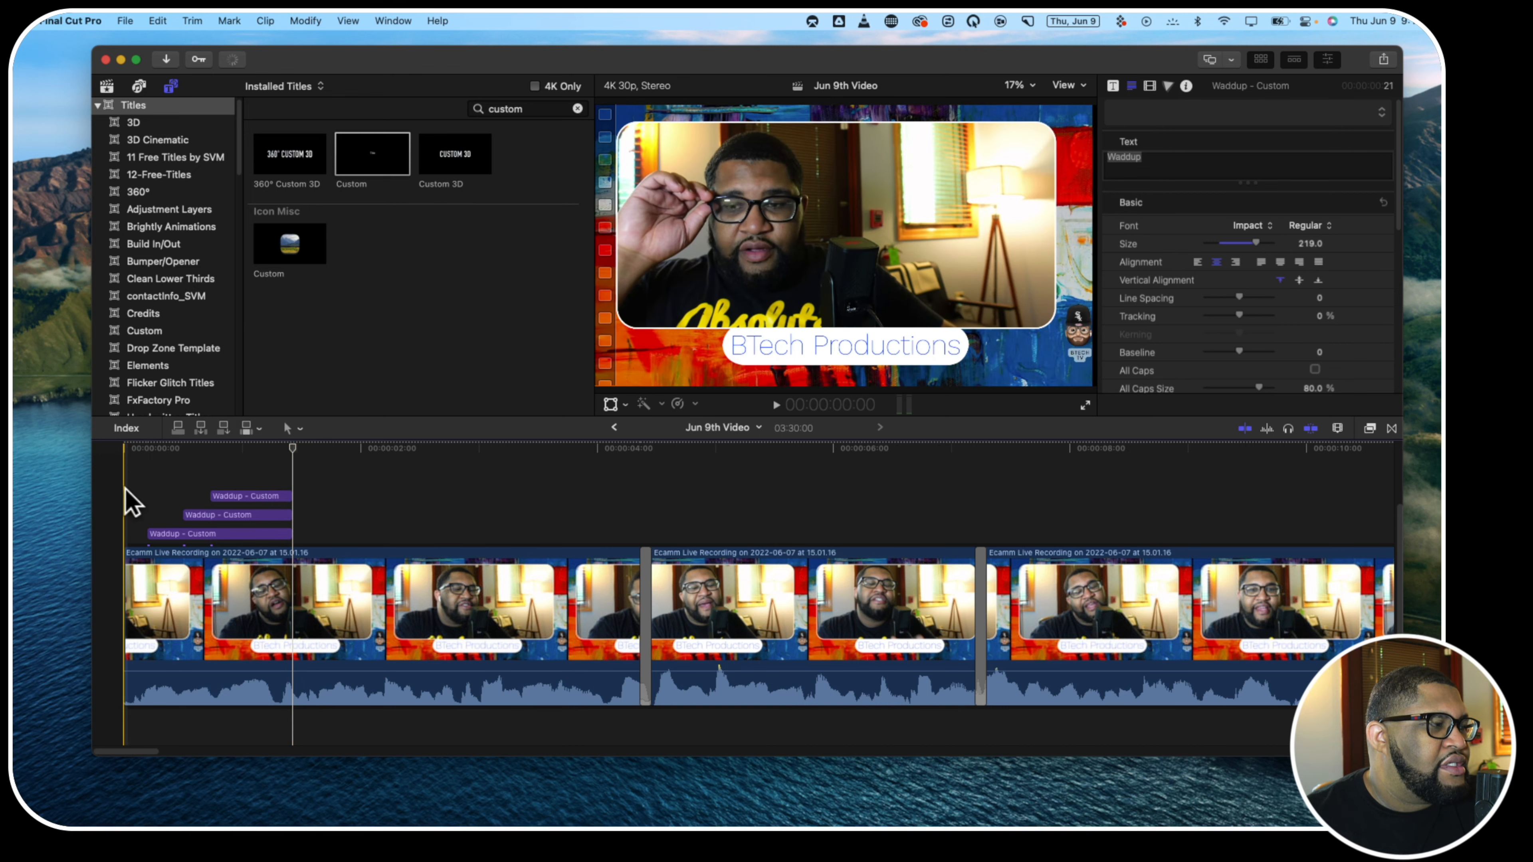
key("space")
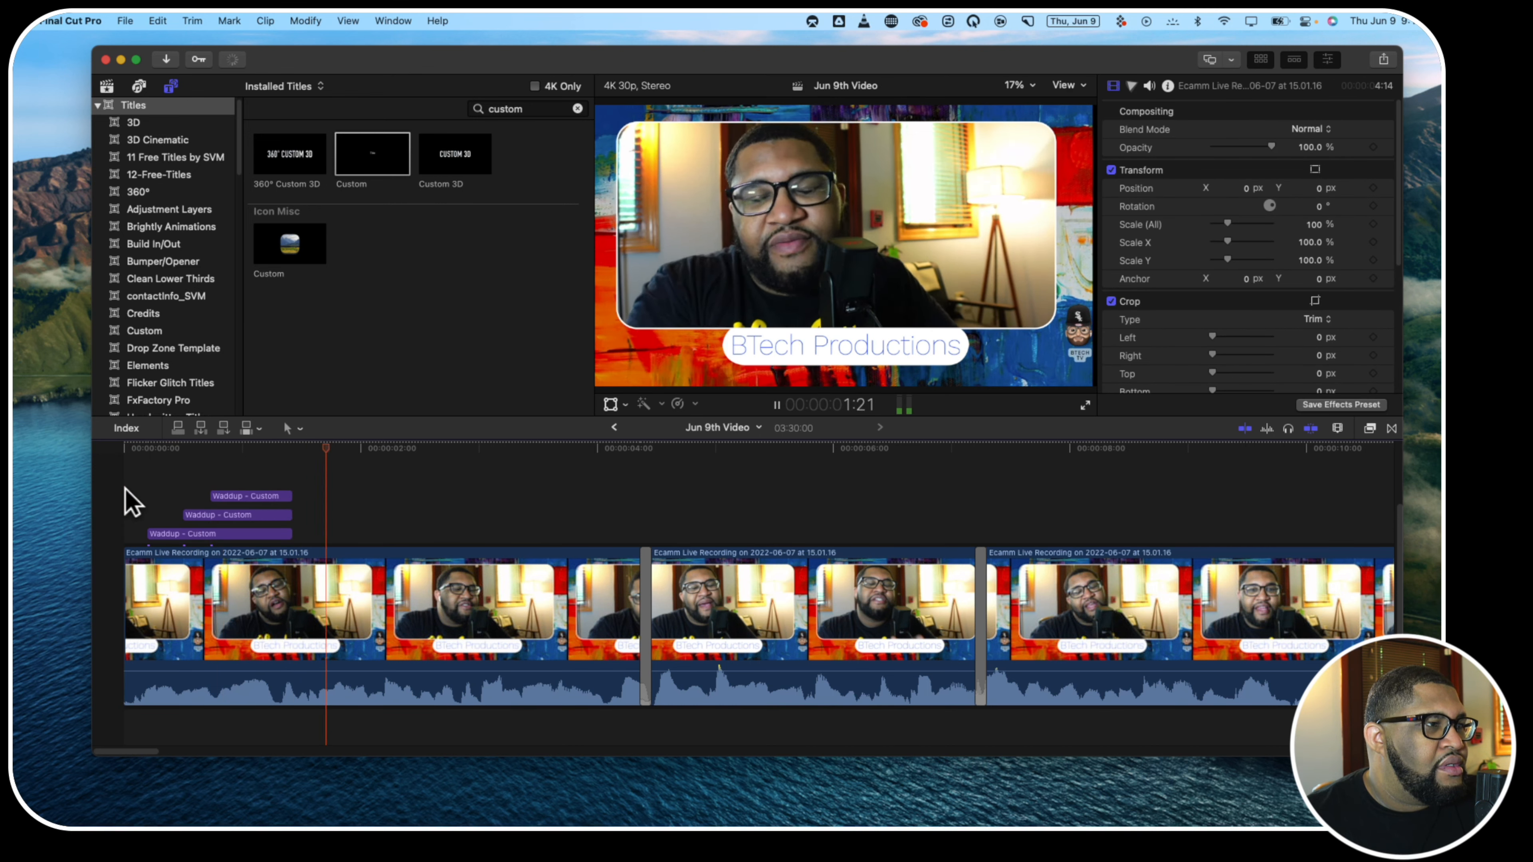
left_click(137, 482)
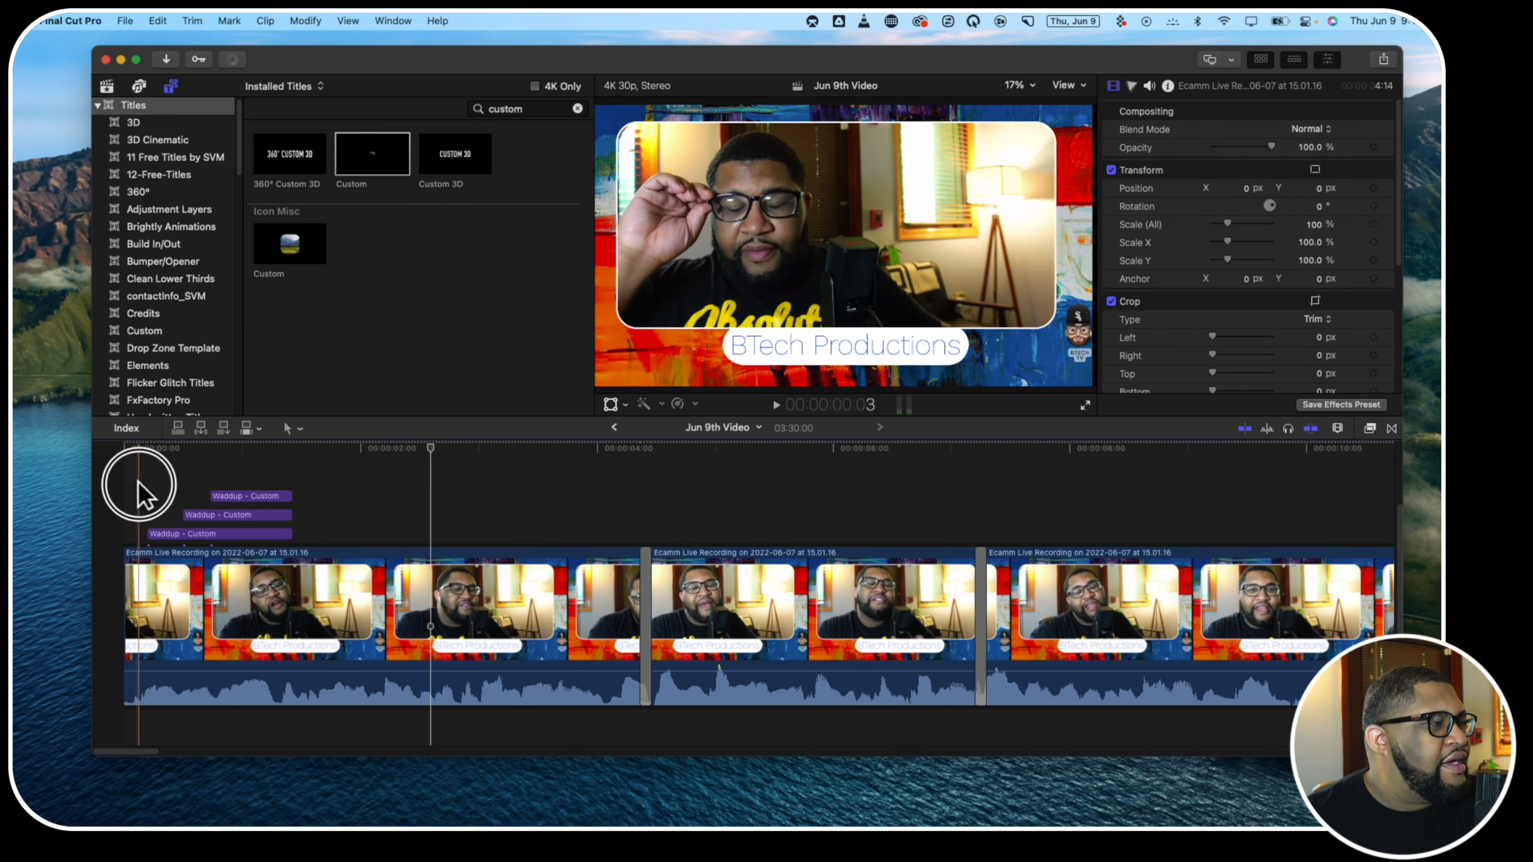
key("space")
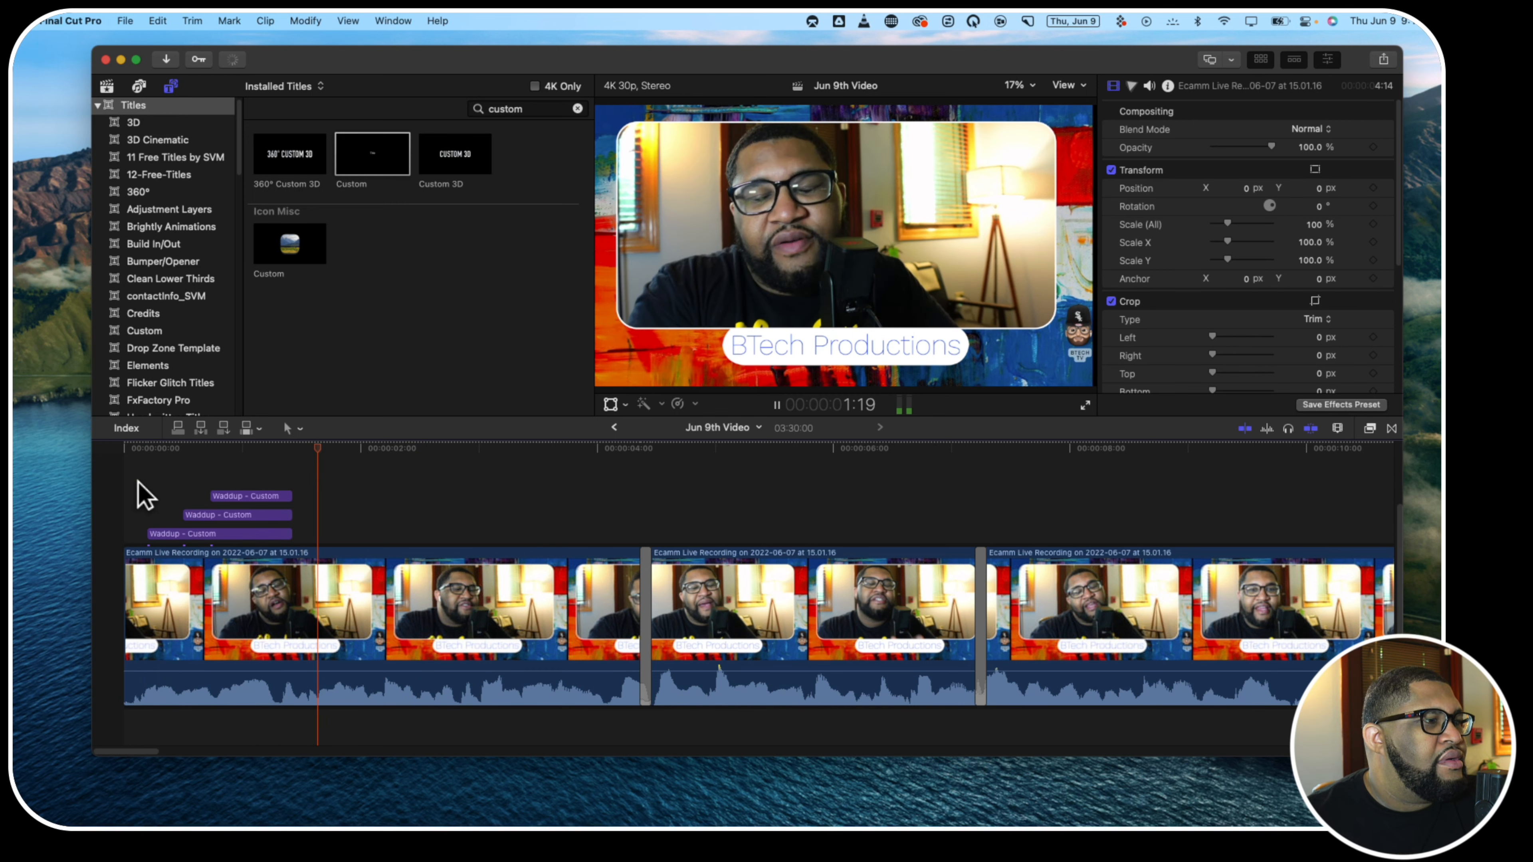
key("space")
left_click(206, 477)
key("space")
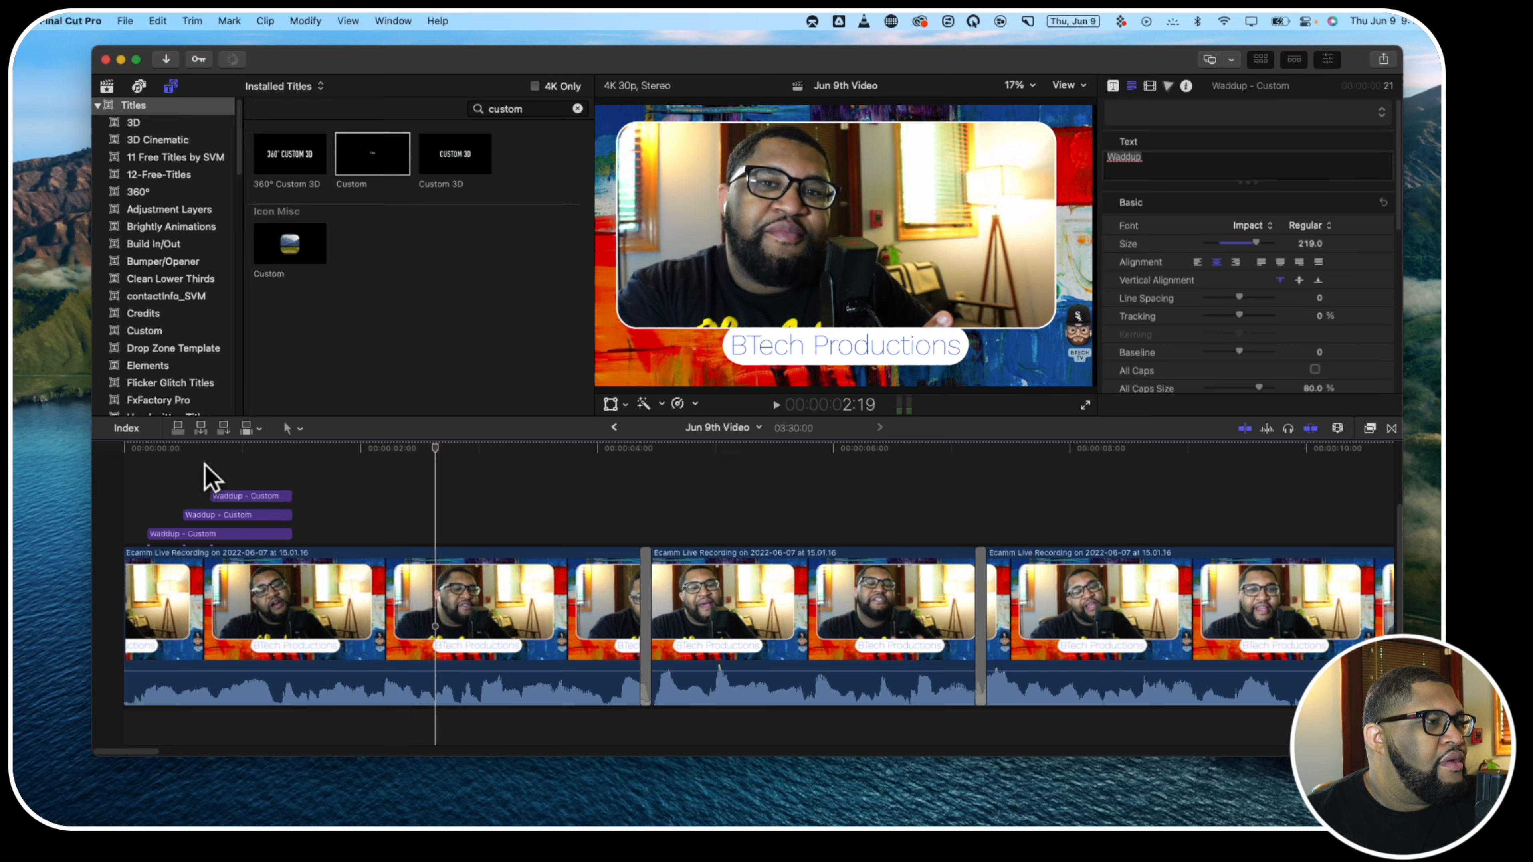
Stack two size 284 Waddup titles mid-picture, copy the second to start at about 13 frames, and play the opening
left_click(875, 190)
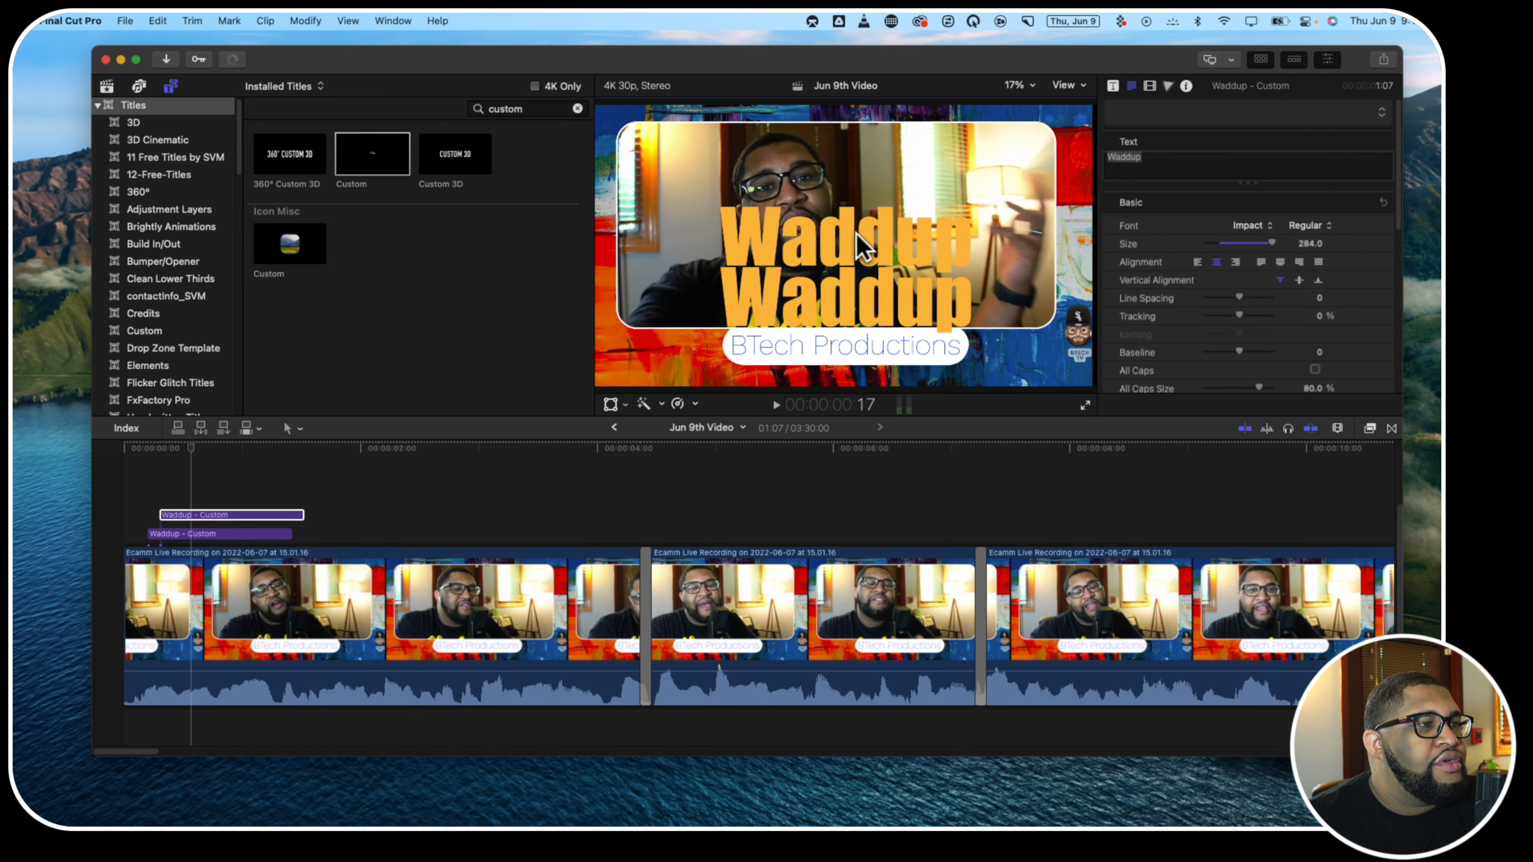
left_click(188, 513)
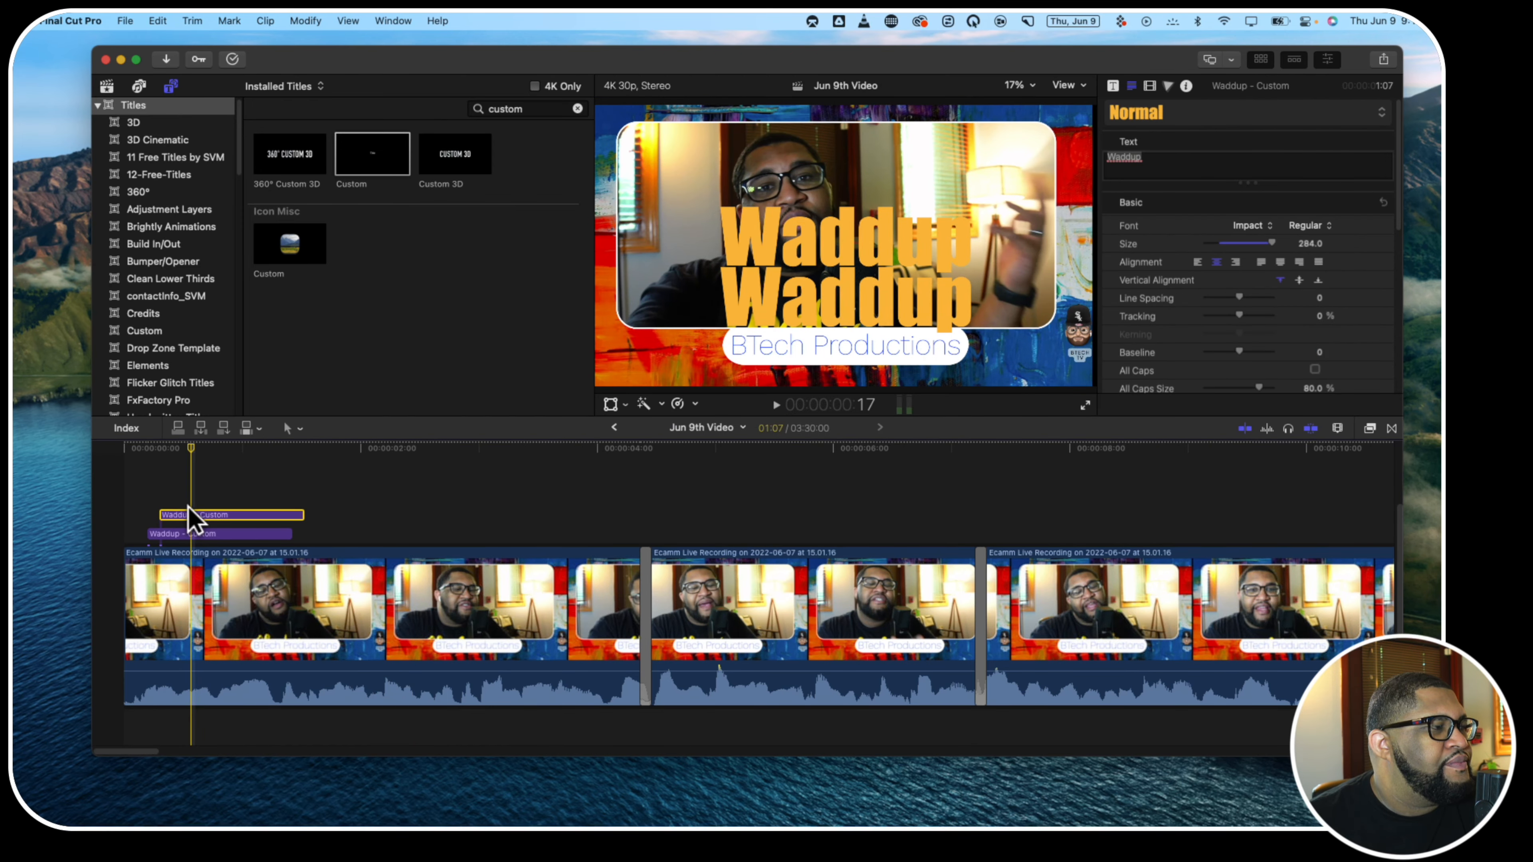
mouse_move(191, 513)
left_mouse_down()
mouse_move(205, 503)
mouse_move(179, 501)
mouse_move(195, 503)
left_mouse_up()
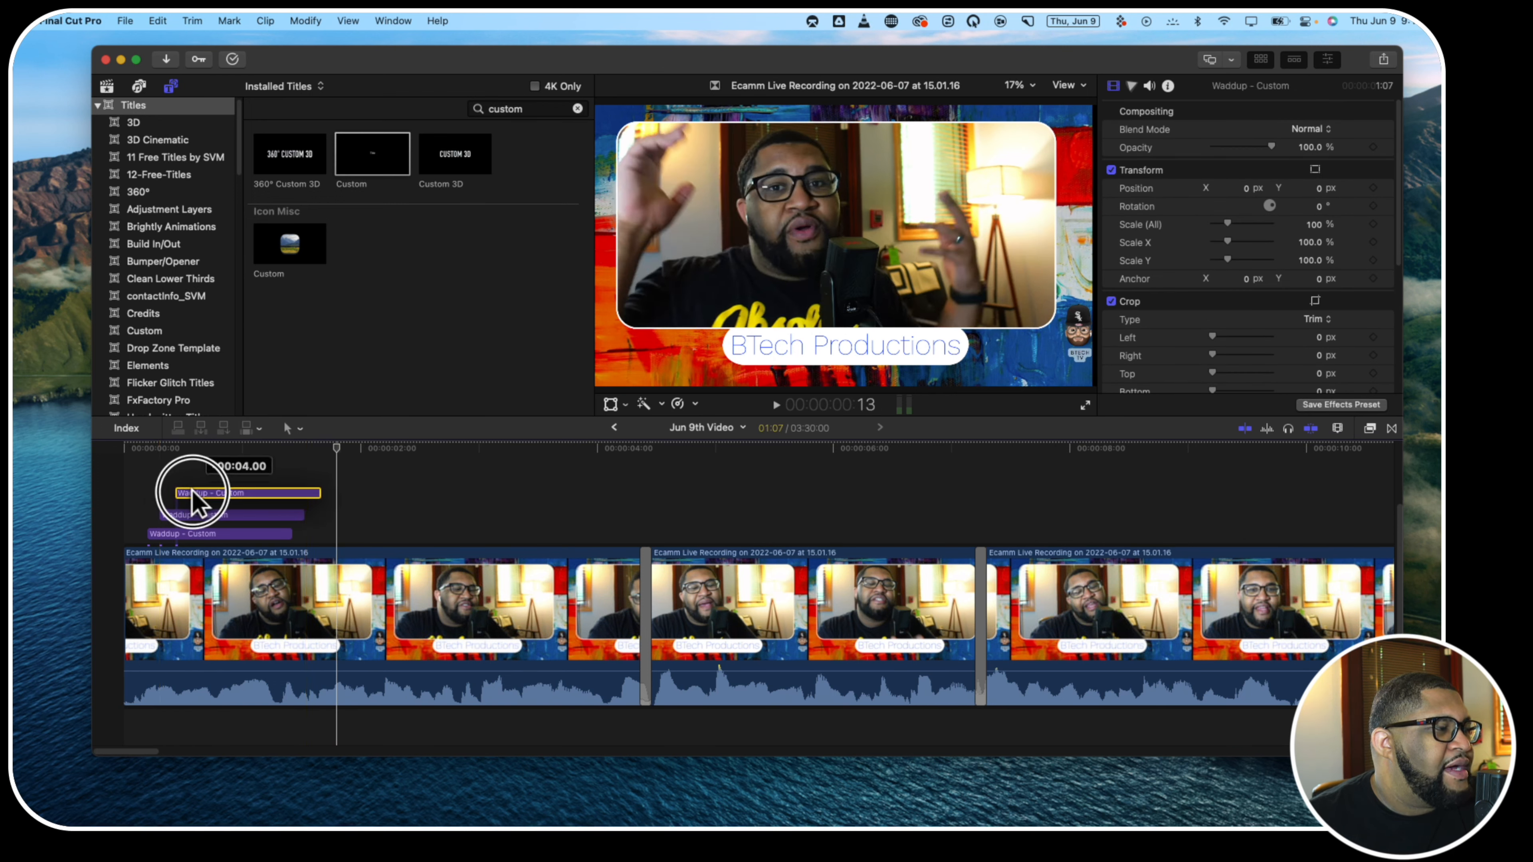
left_click(128, 507)
key("space")
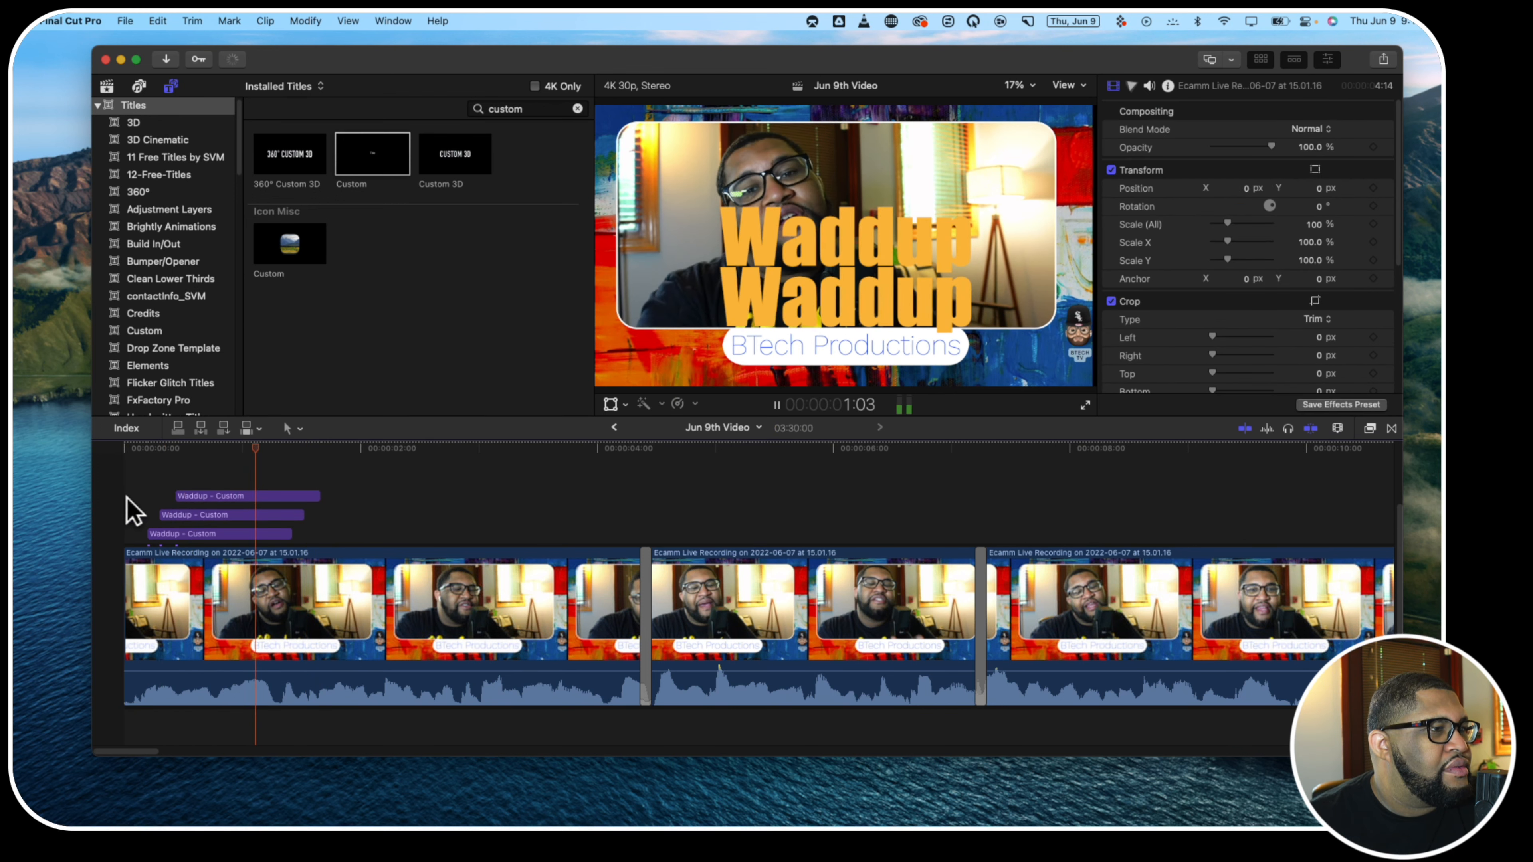
key("space")
Move the third Waddup title above the other two in the picture and play the opening from the start
left_click(202, 497)
left_click(207, 477)
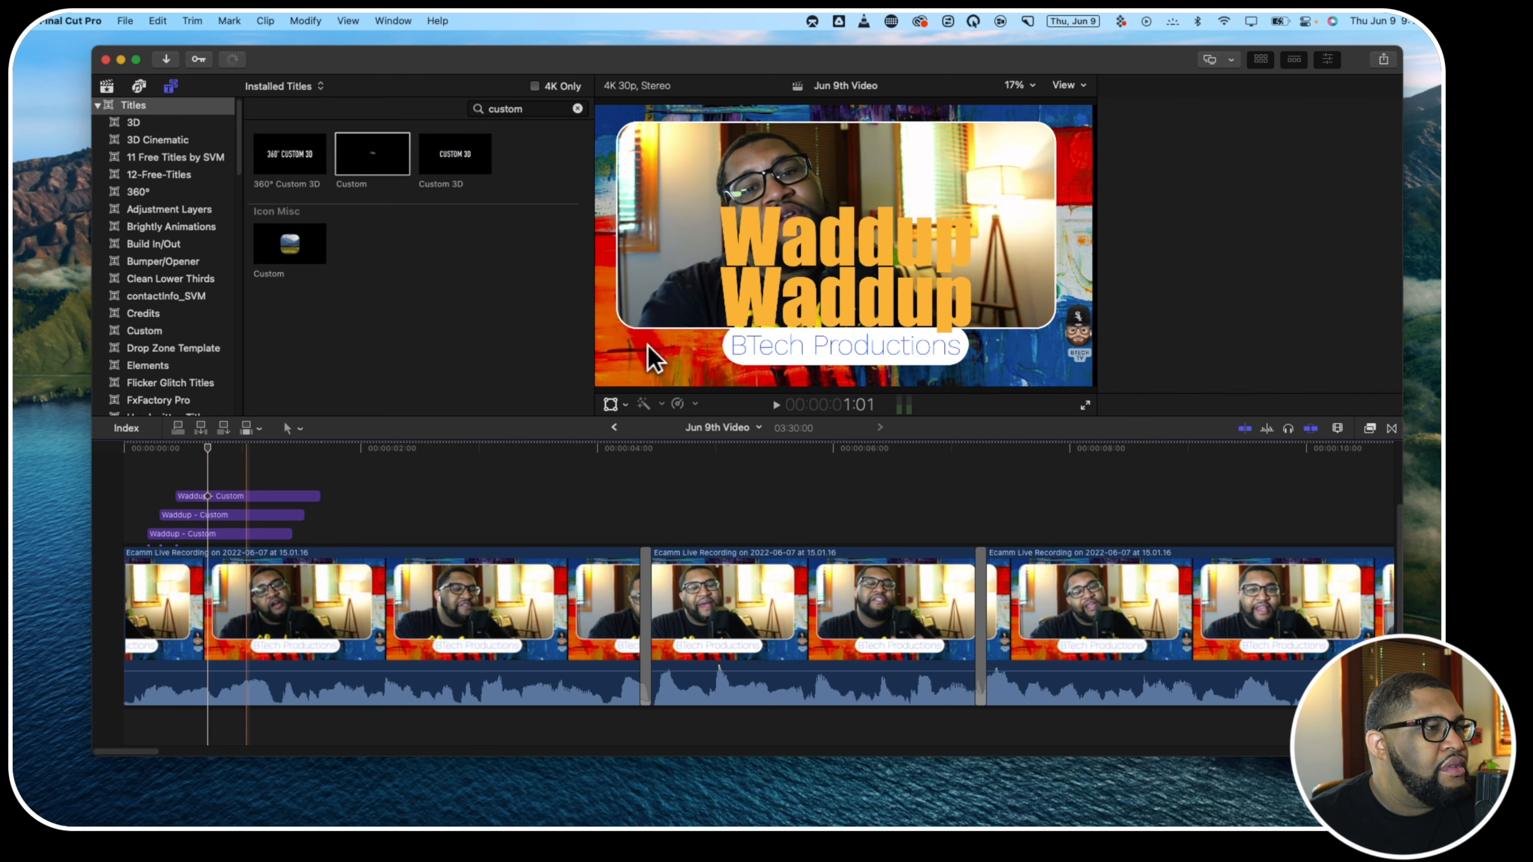
left_click_drag(791, 326, 788, 193)
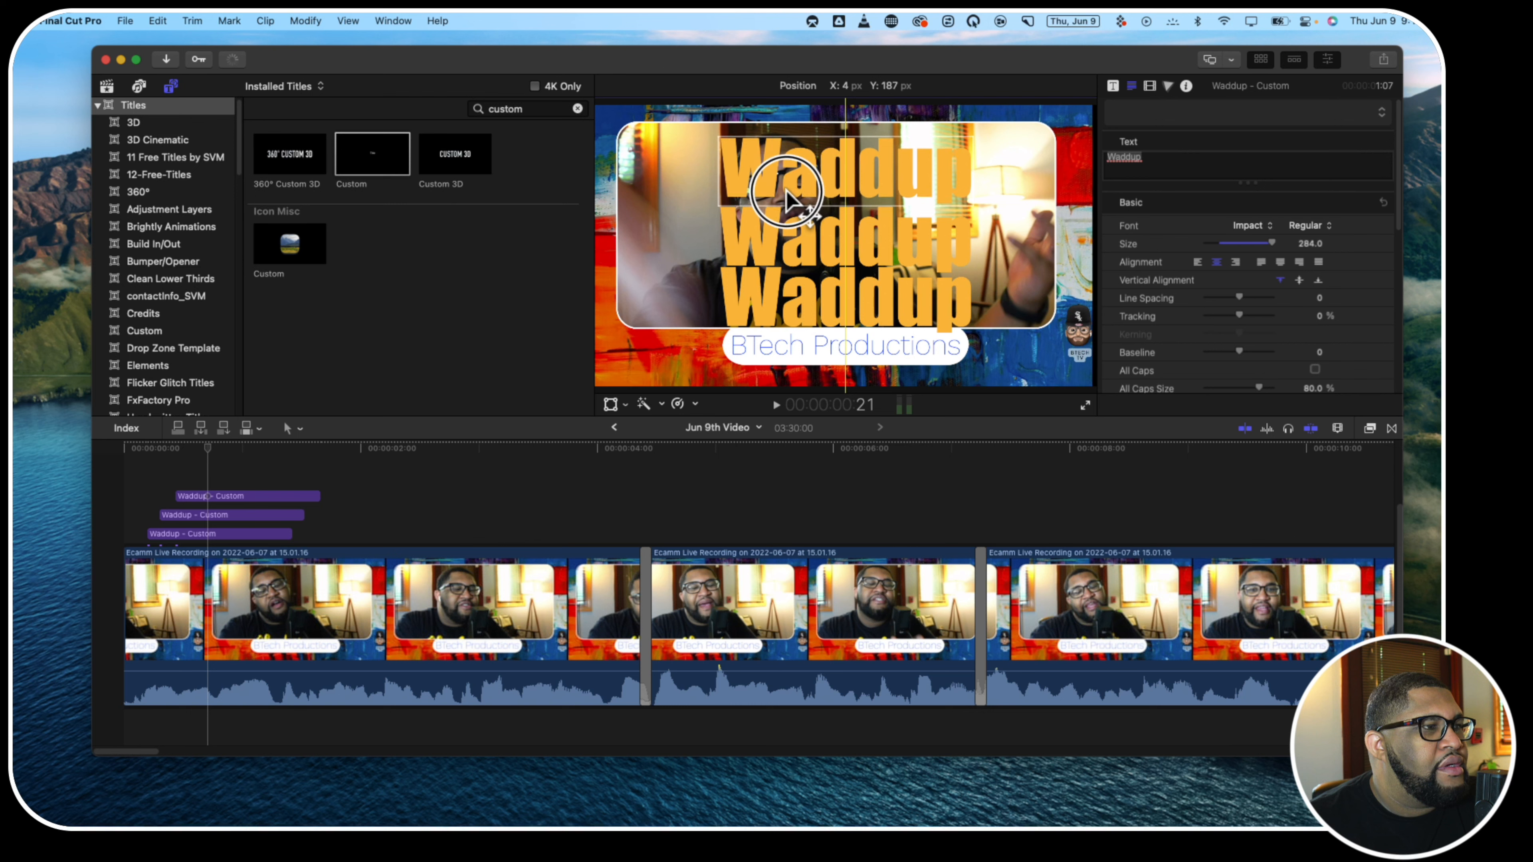
left_click(131, 471)
key("space")
key("space")
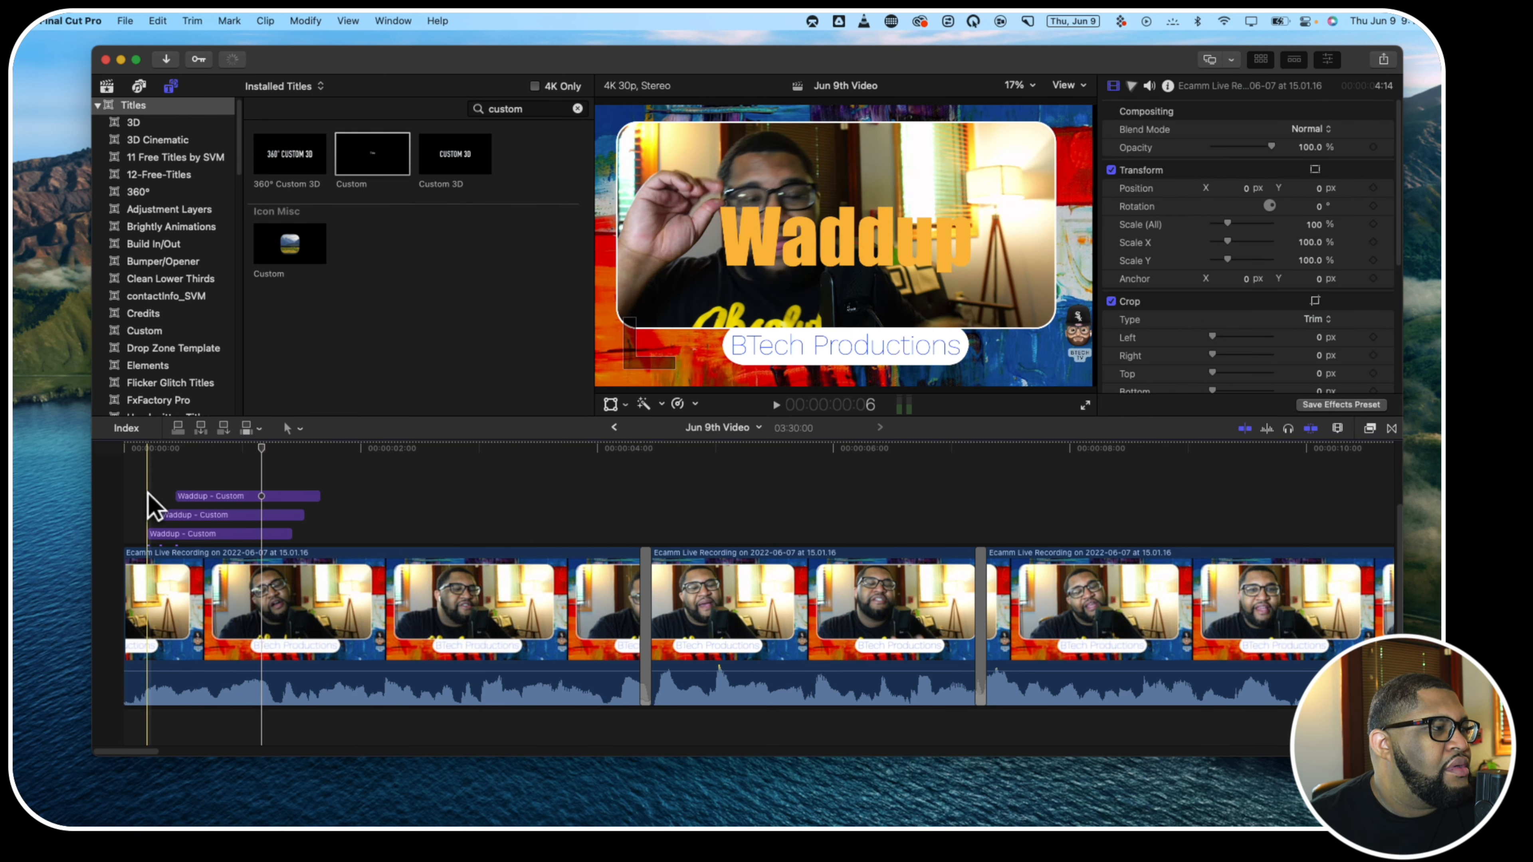
Trim the starts of the second and third Waddup titles to about 13 and 21 frames and play from the beginning
left_click_drag(162, 515, 208, 496)
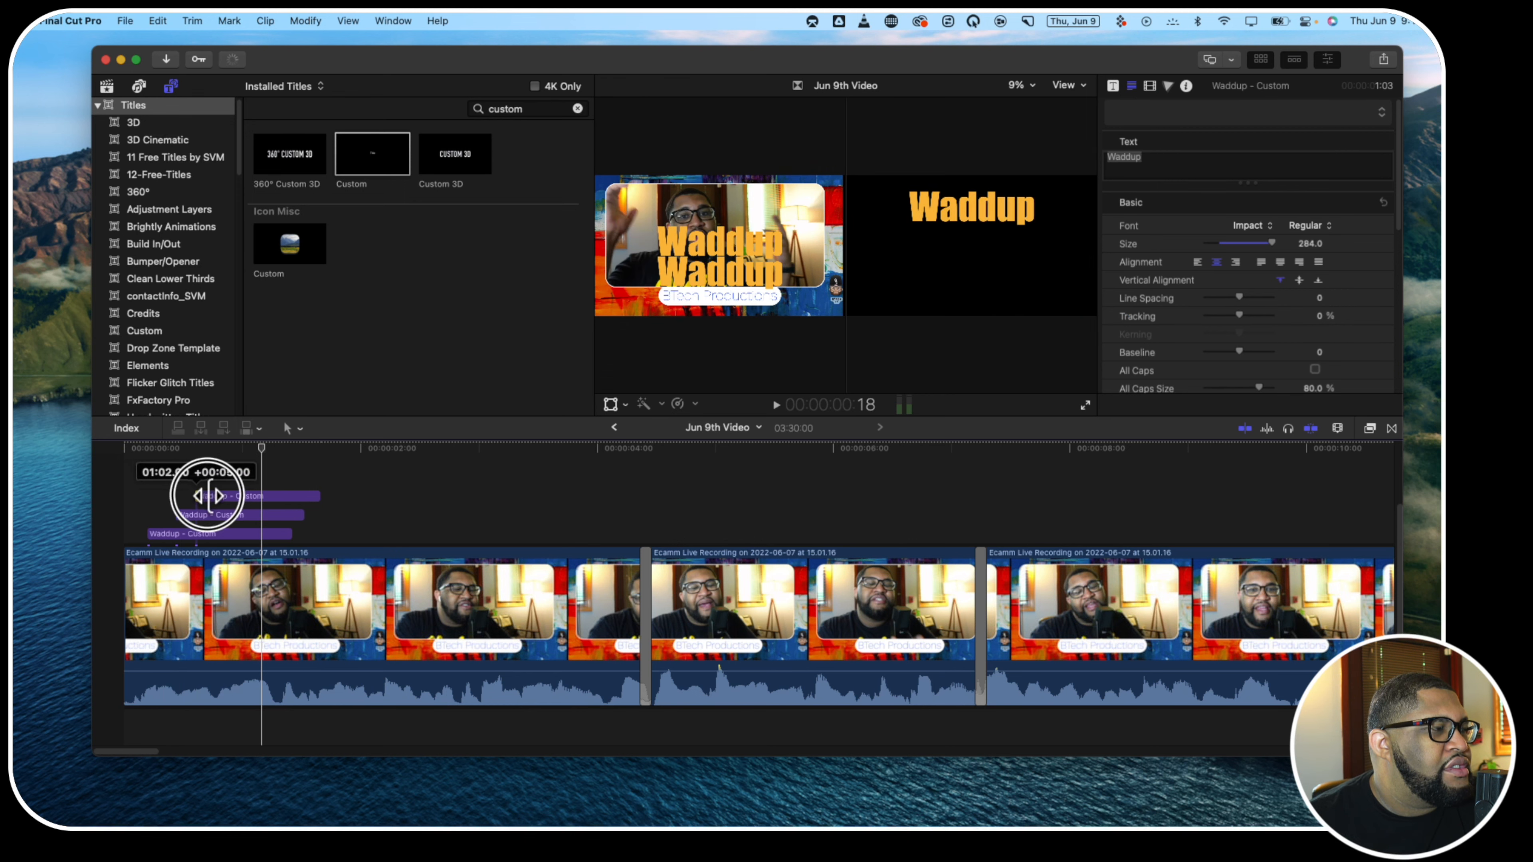
left_click(106, 511)
key("Home")
key("space")
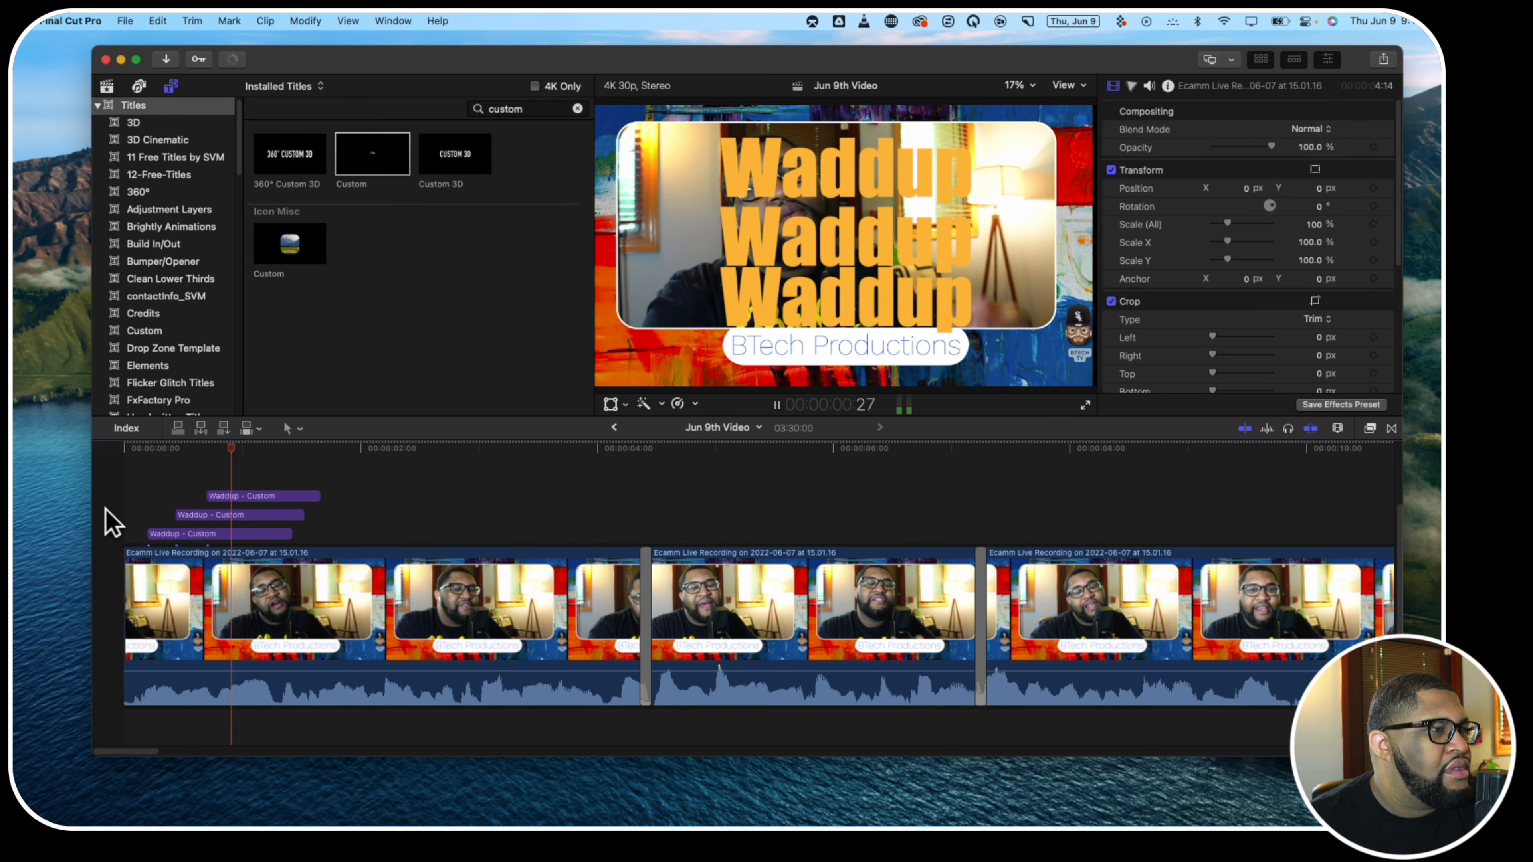
key("space")
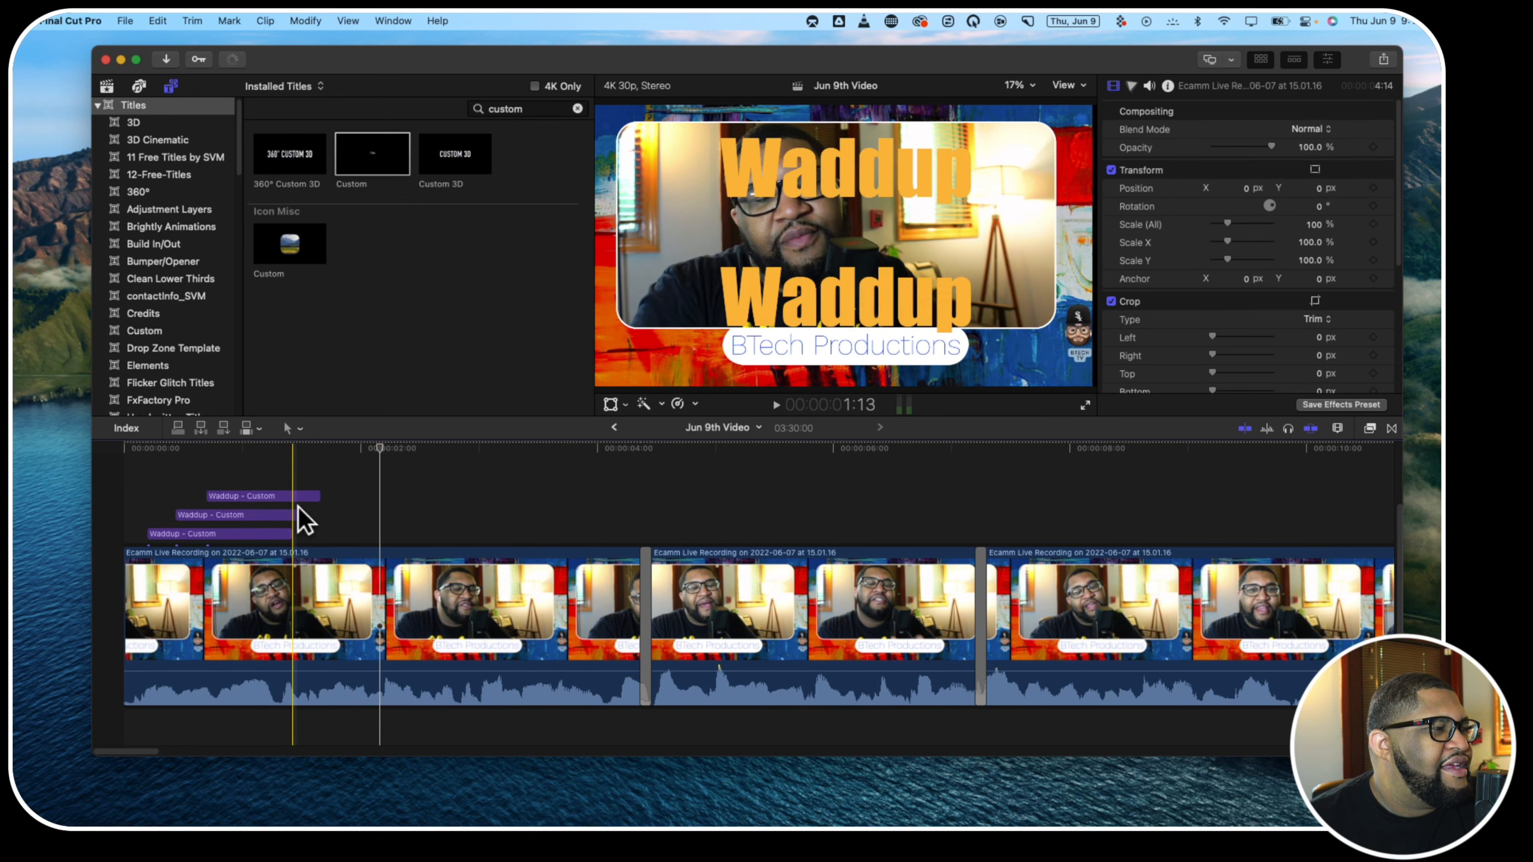
Trim the ends of the three Waddup titles to finish together at about 1:16 and play from the start
left_click_drag(313, 495, 298, 538)
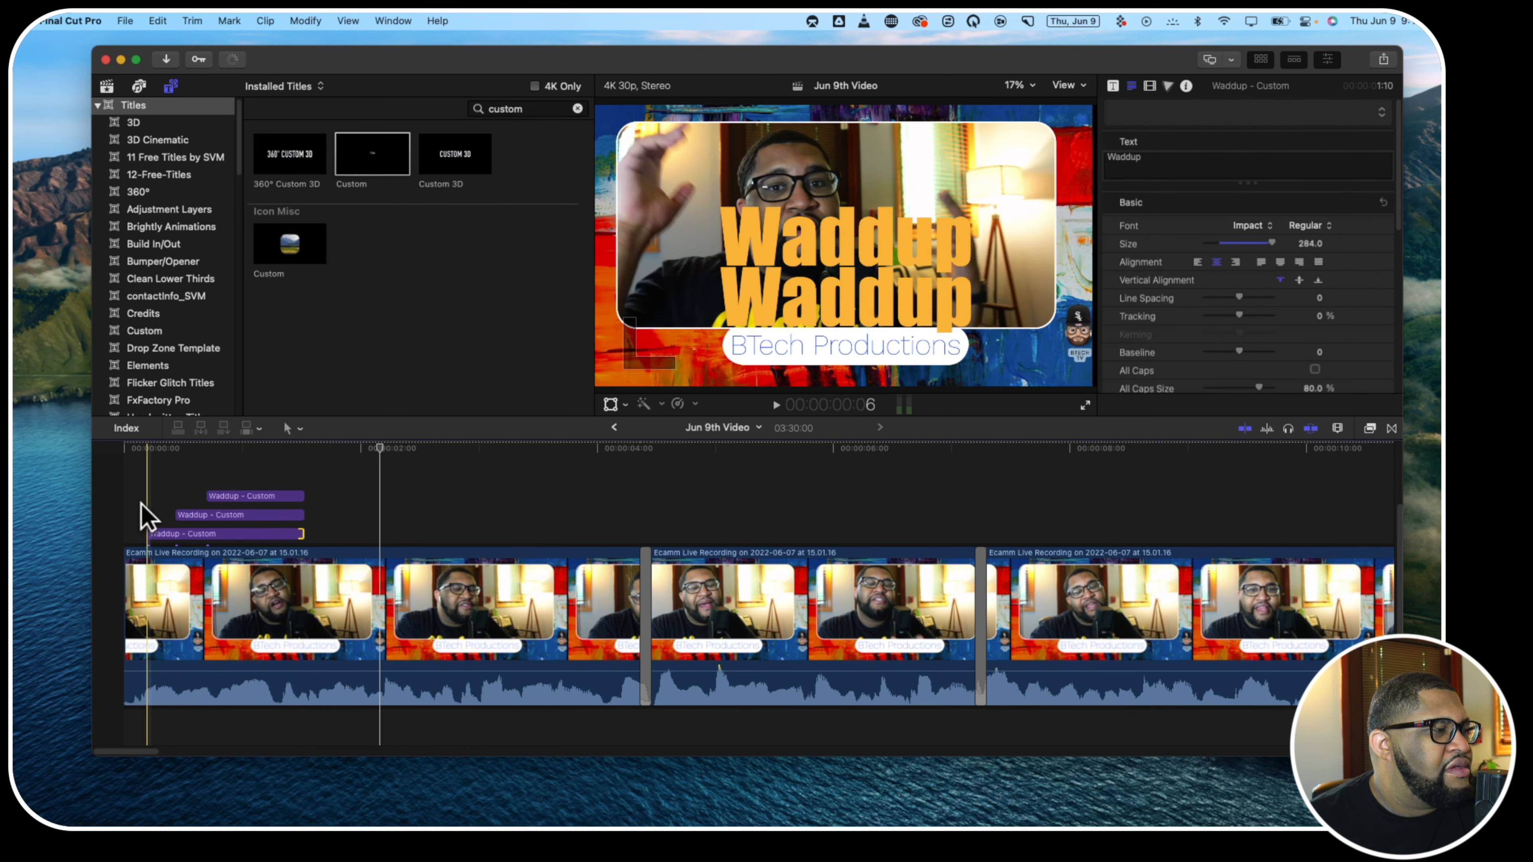
left_click(125, 510)
key("space")
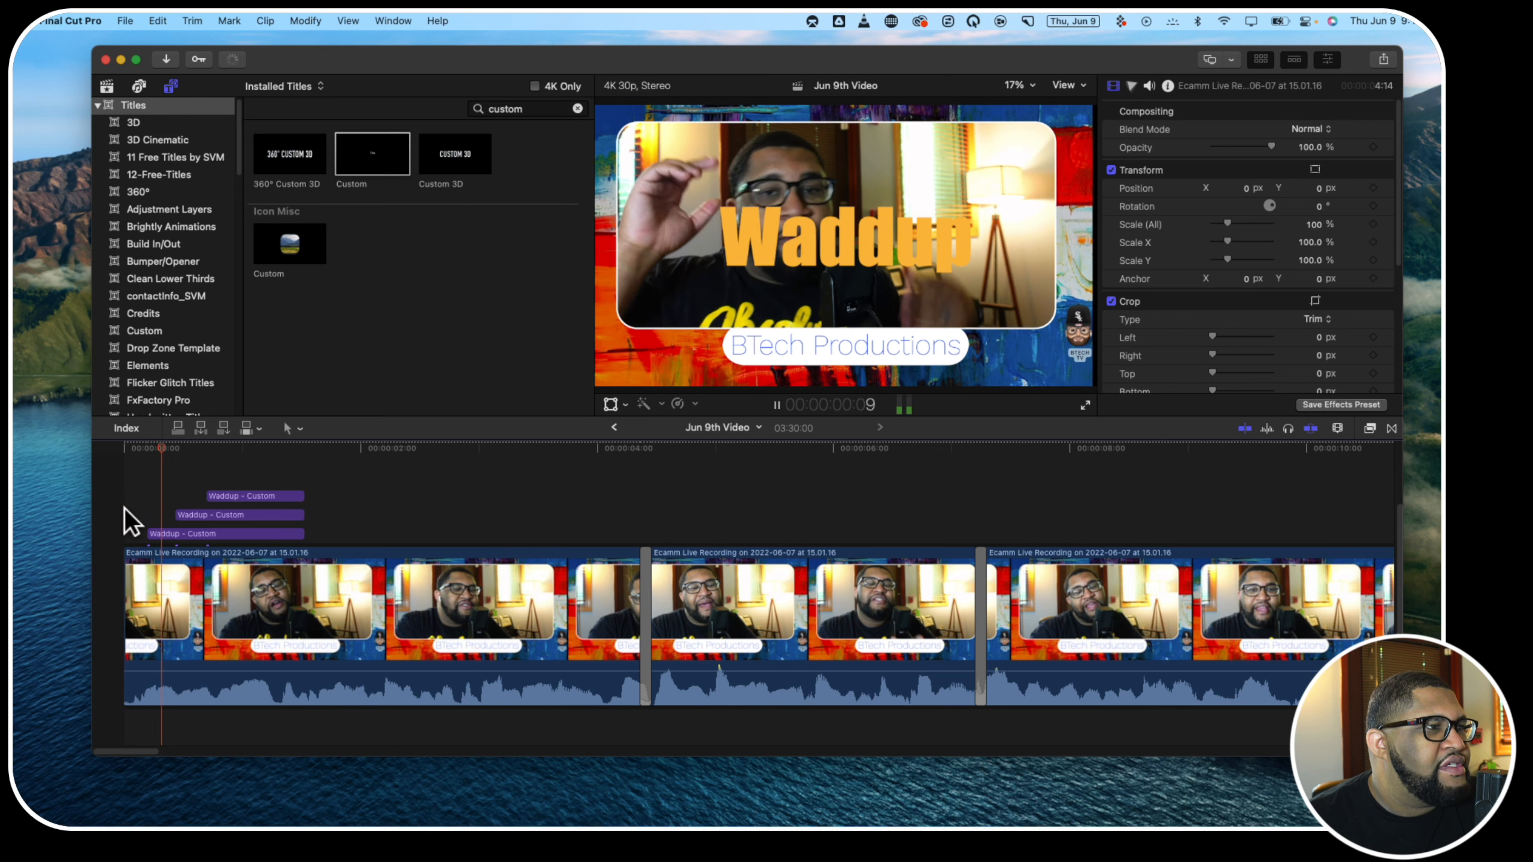